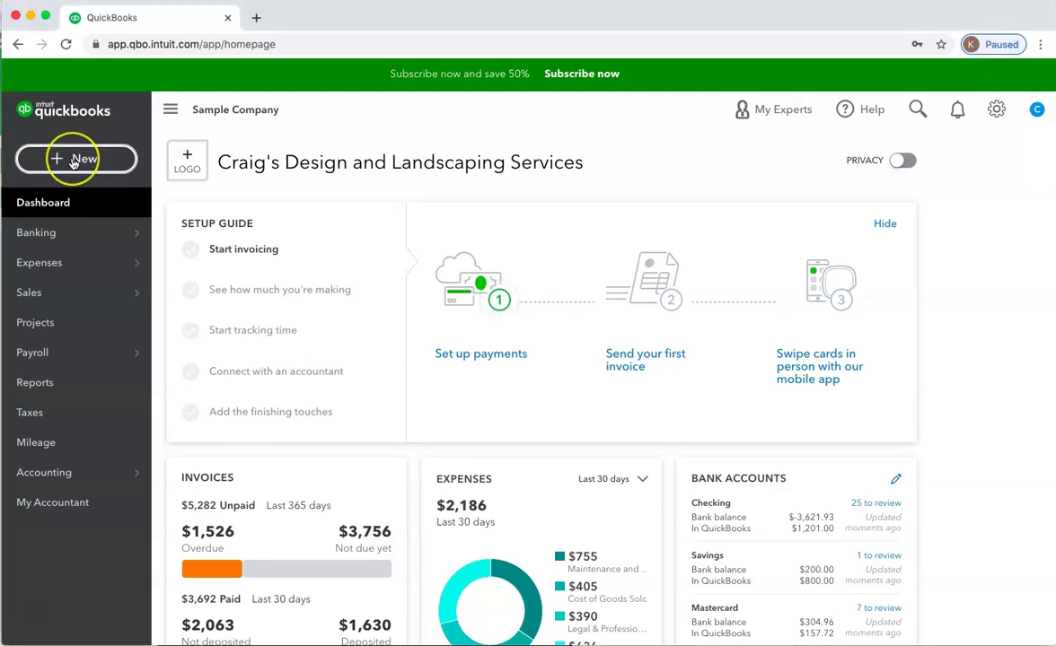
# Step: Start a new estimate for Amy's Bird Sanctuary with an expiration date of 12/31/2020
pyautogui.click(74, 161)
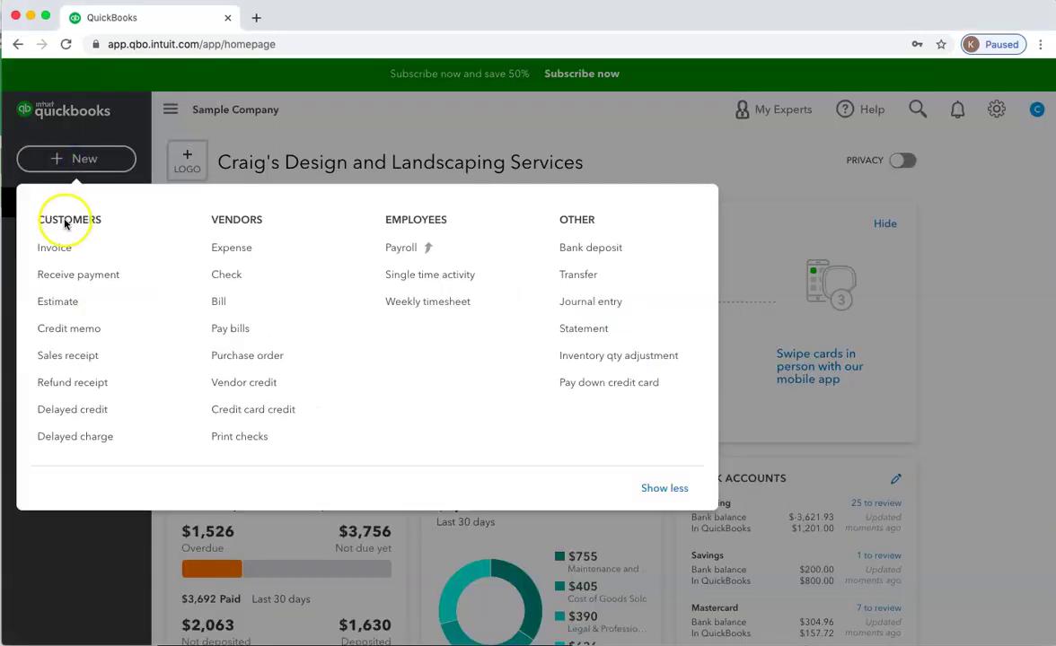
pyautogui.click(57, 303)
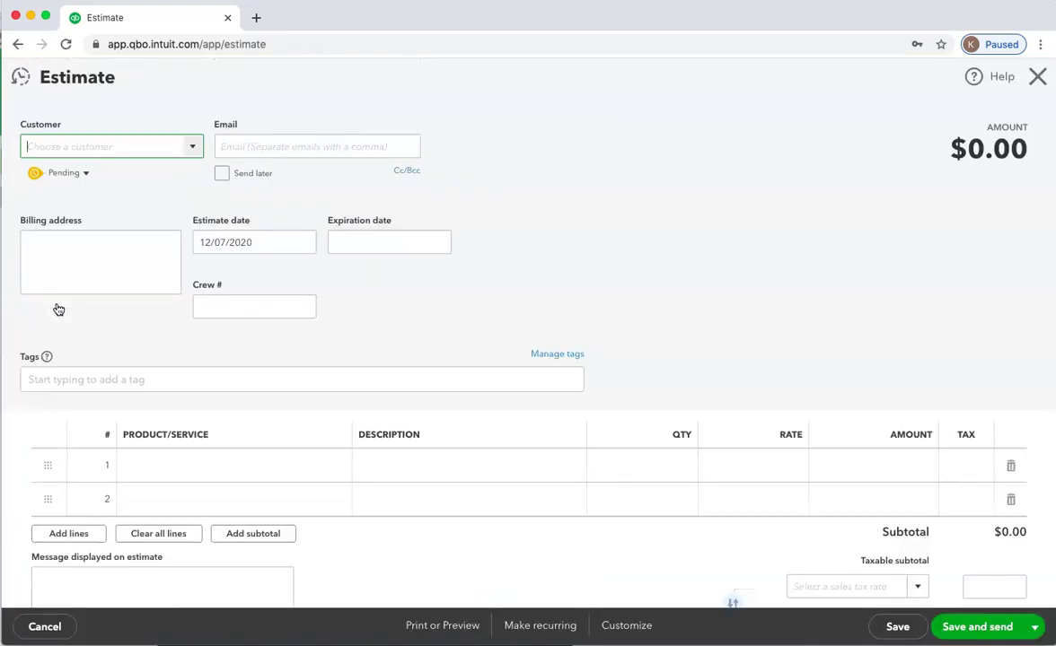
pyautogui.click(193, 146)
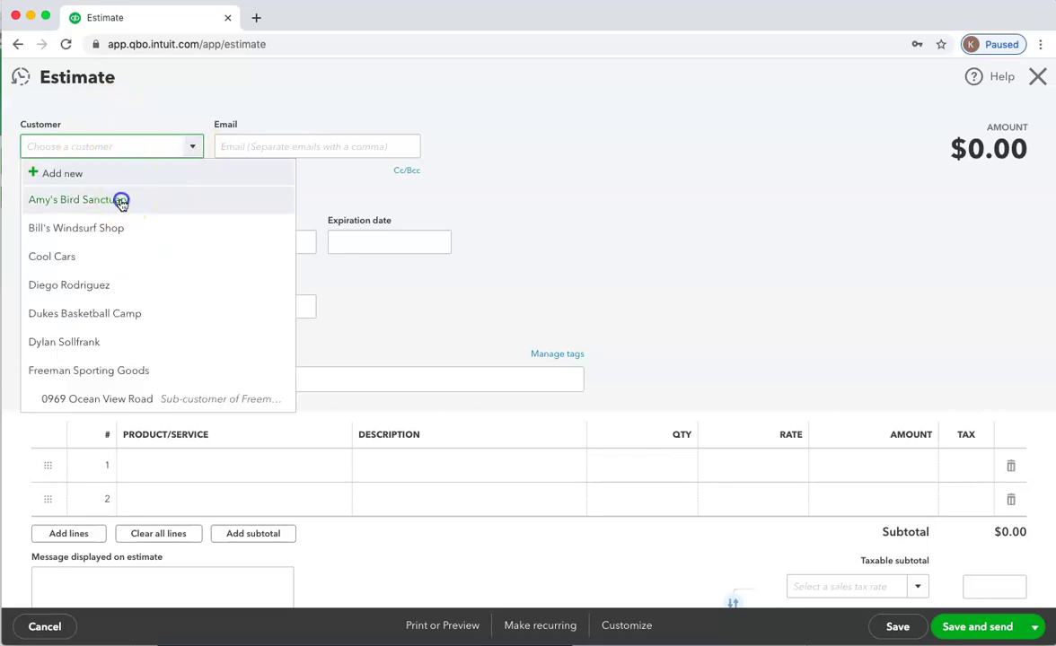
pyautogui.click(120, 201)
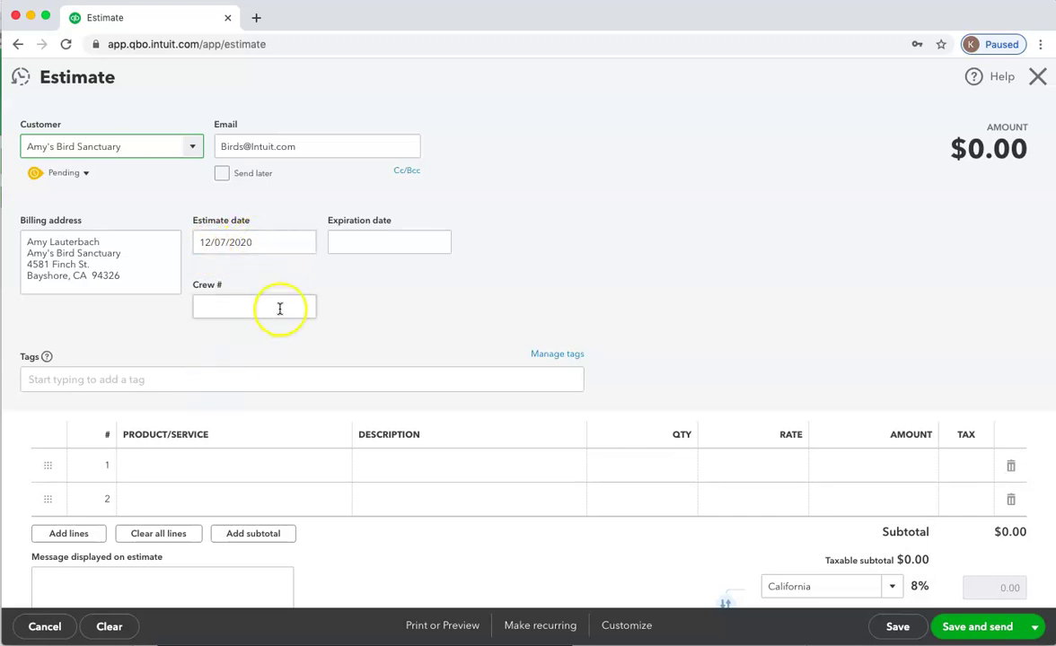
pyautogui.click(349, 242)
pyautogui.write('12/31/2020')
pyautogui.press('Tab')
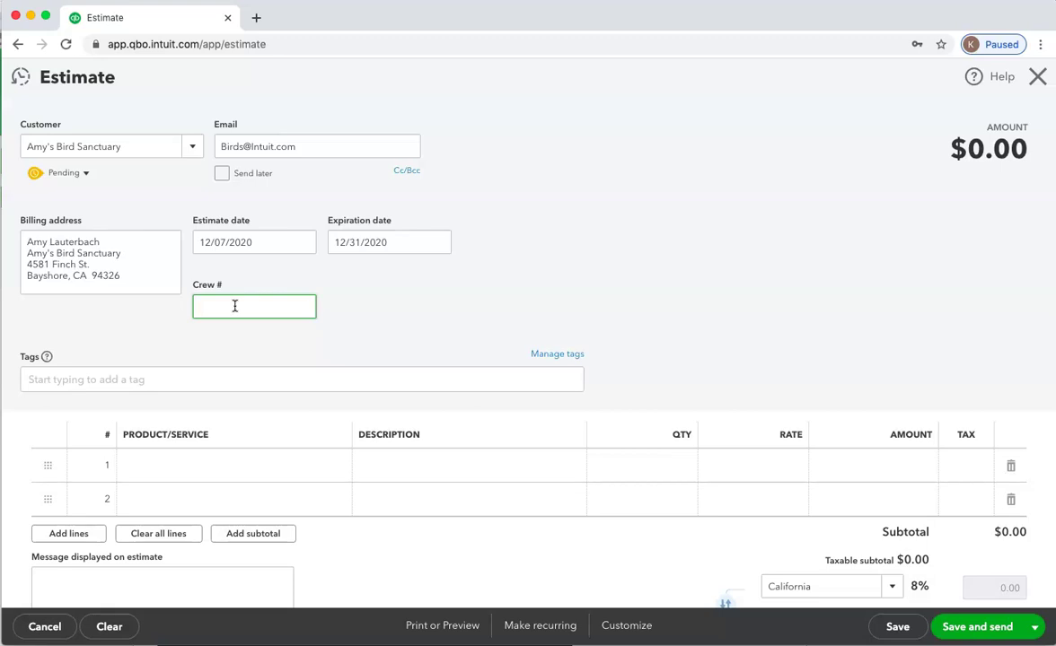
# Step: Add the Installation service to the estimate's first line at a rate of 1,500, and save and close the estimate
pyautogui.click(178, 473)
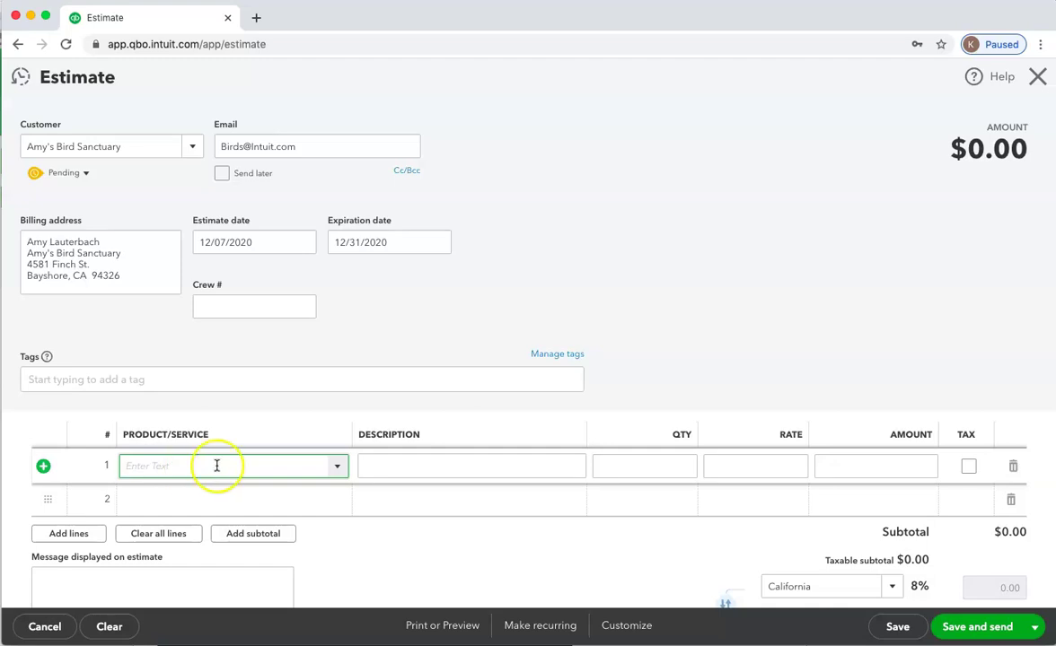
pyautogui.click(336, 467)
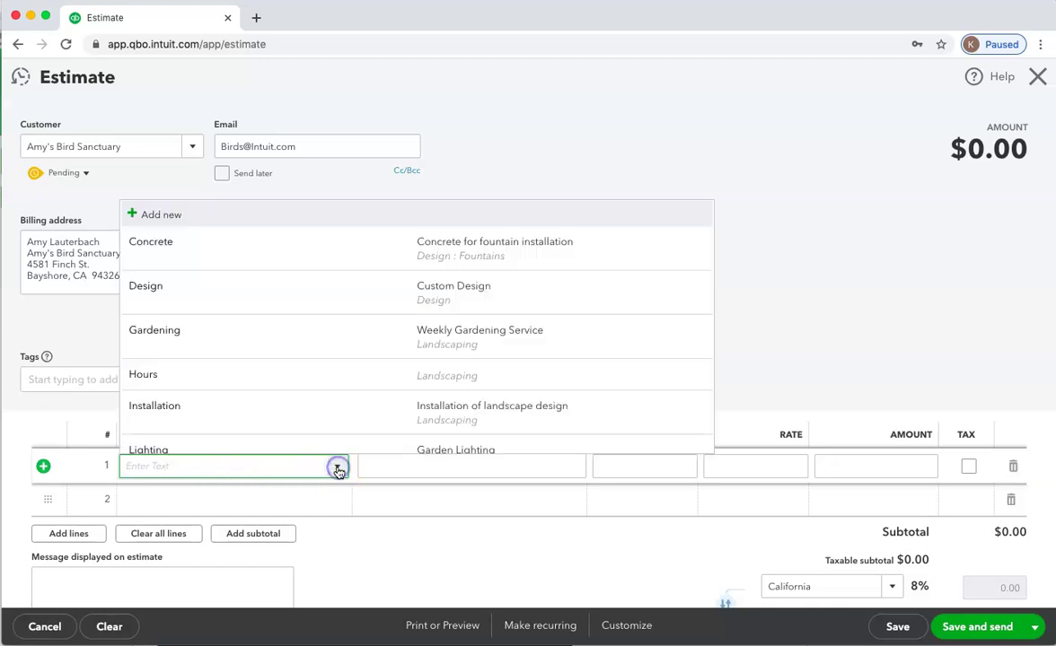
pyautogui.click(230, 423)
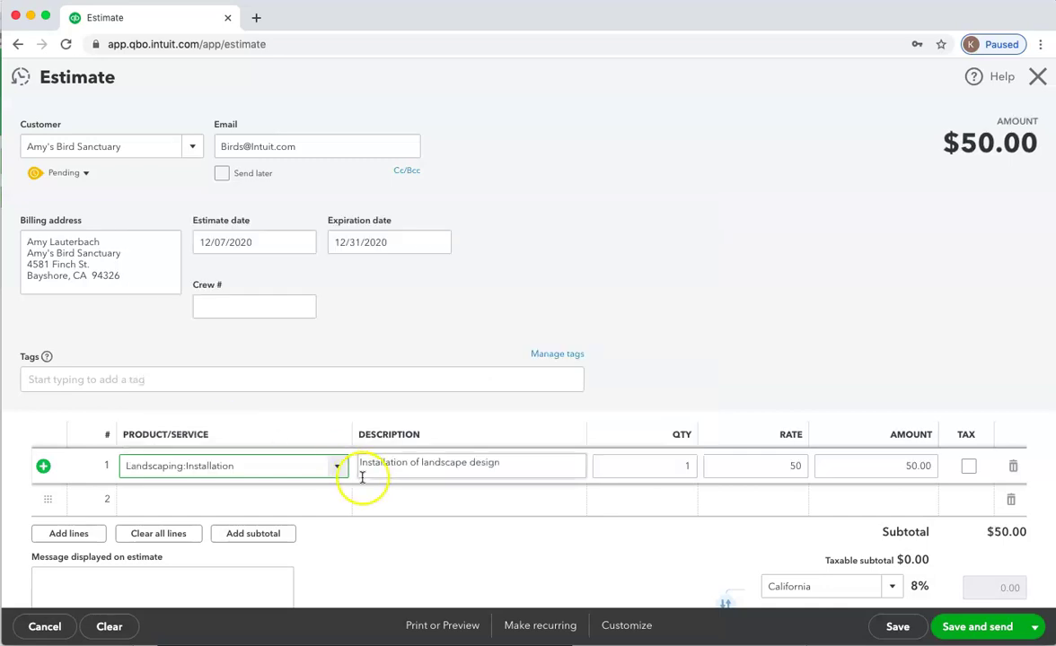
pyautogui.moveTo(768, 461); pyautogui.dragTo(811, 466)
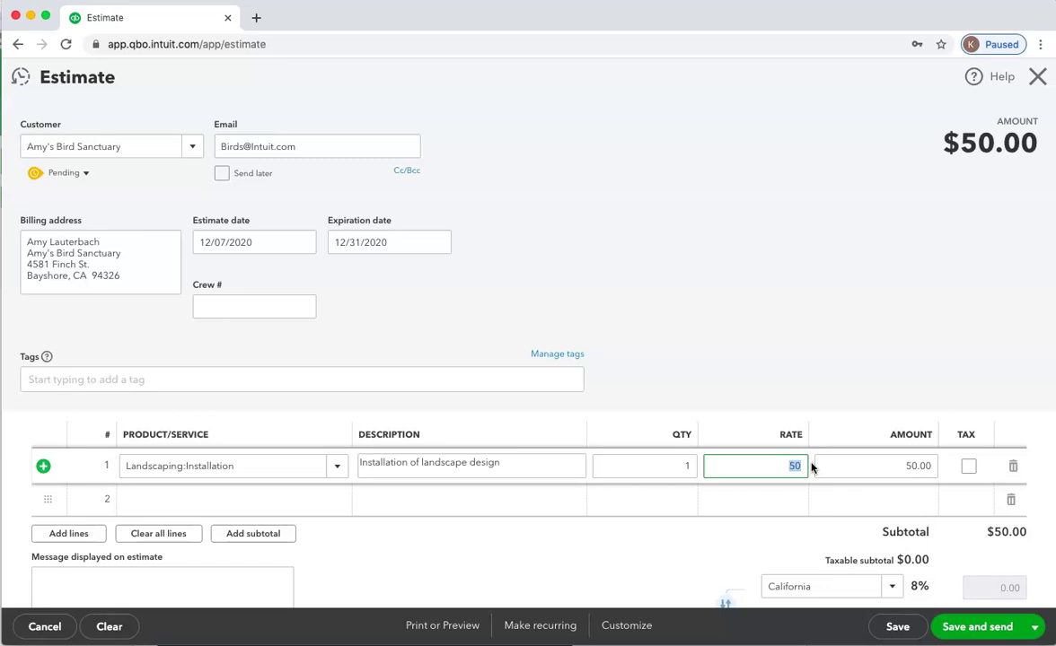
pyautogui.write('1,500')
pyautogui.press('Tab')
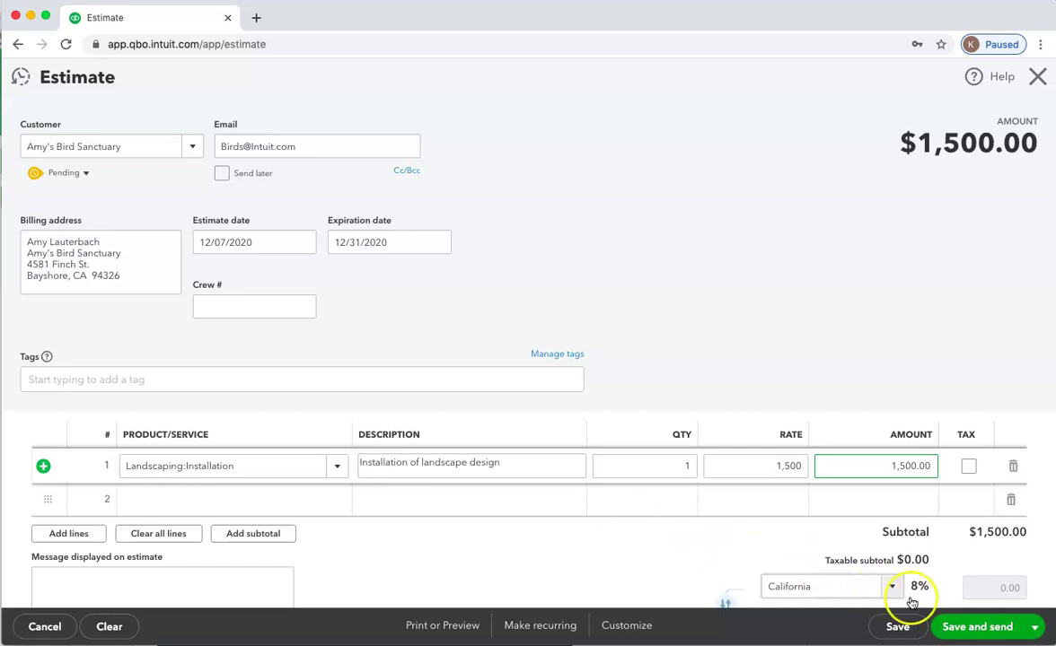
pyautogui.click(1034, 630)
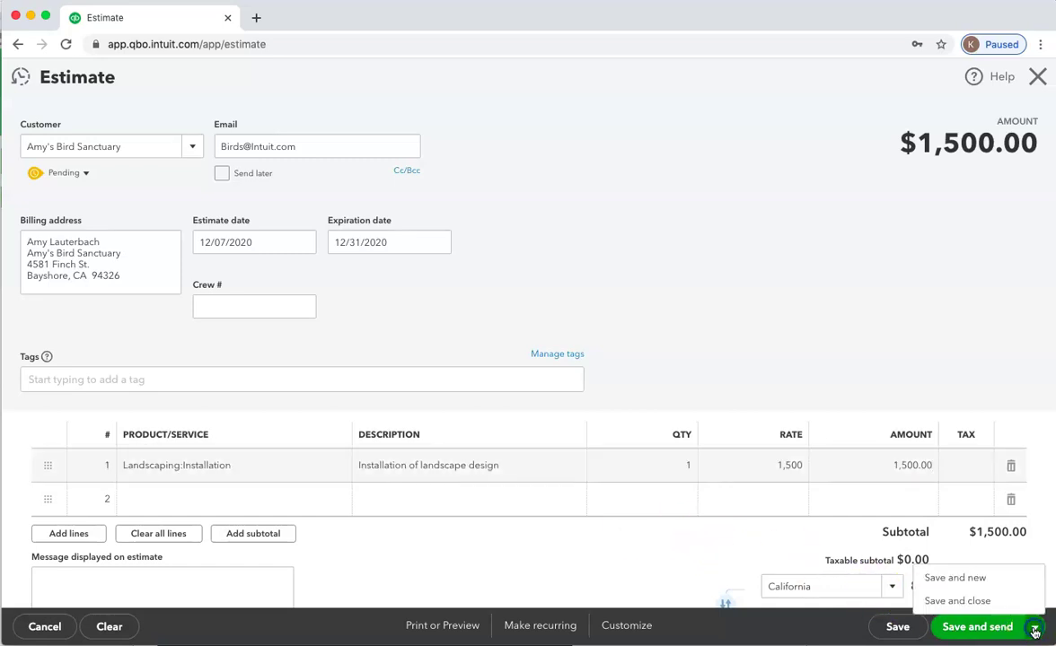
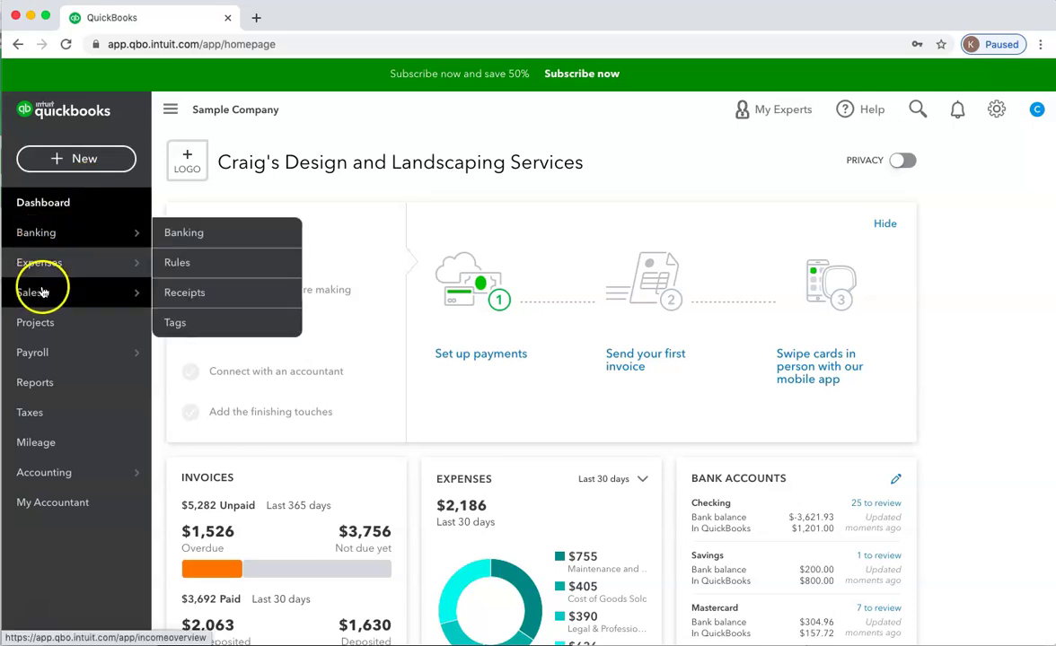
# Step: Open the pending 12/07/2020 estimate from the transactions of customer Amy's Bird Sanctuary
pyautogui.moveTo(49, 286)
pyautogui.click(201, 412)
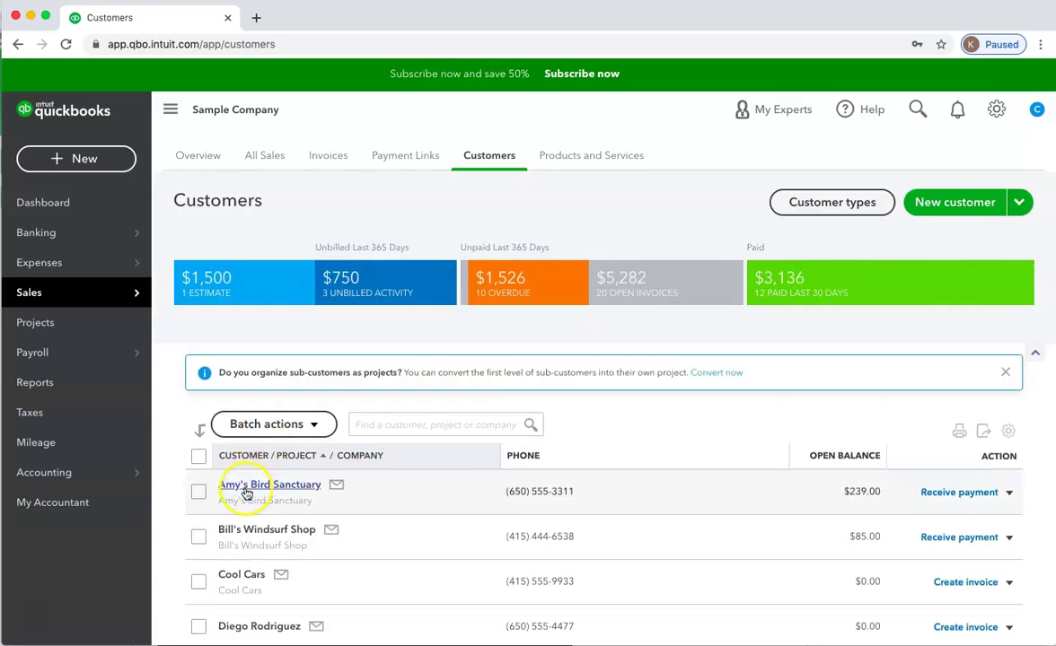
pyautogui.click(247, 489)
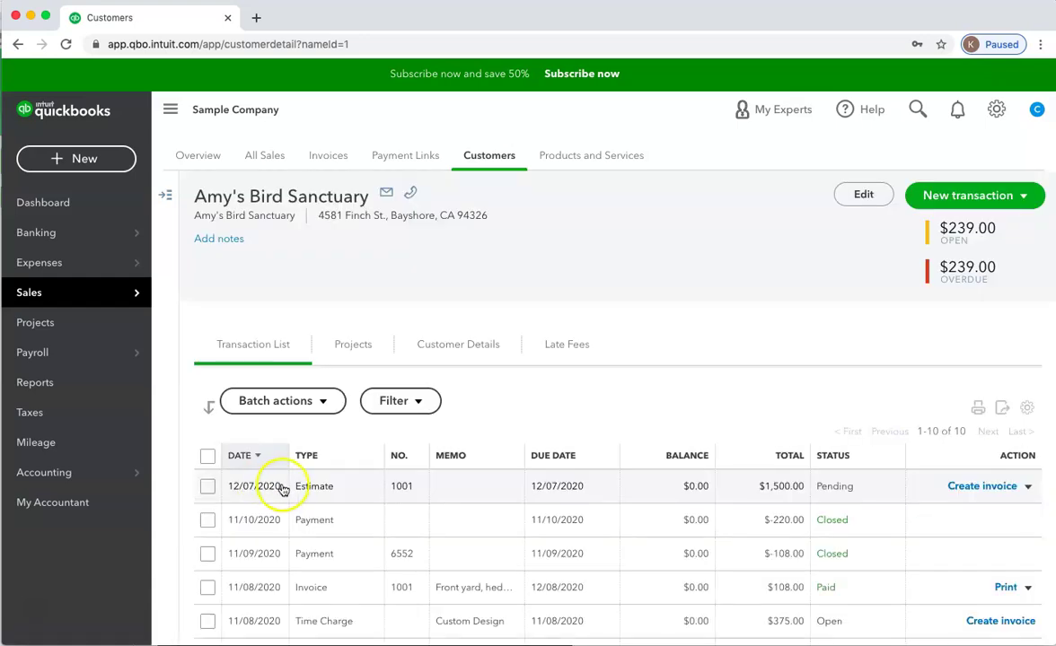
pyautogui.click(325, 489)
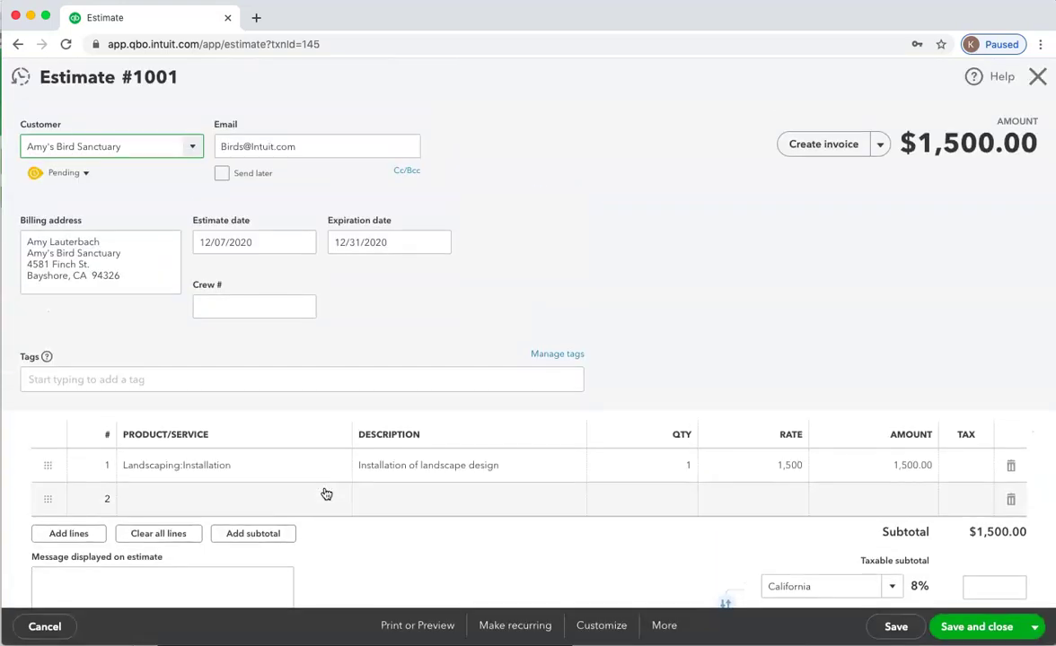
# Step: Create an invoice from the estimate, hide the suggested additions, and review its terms, line items and totals
pyautogui.click(828, 149)
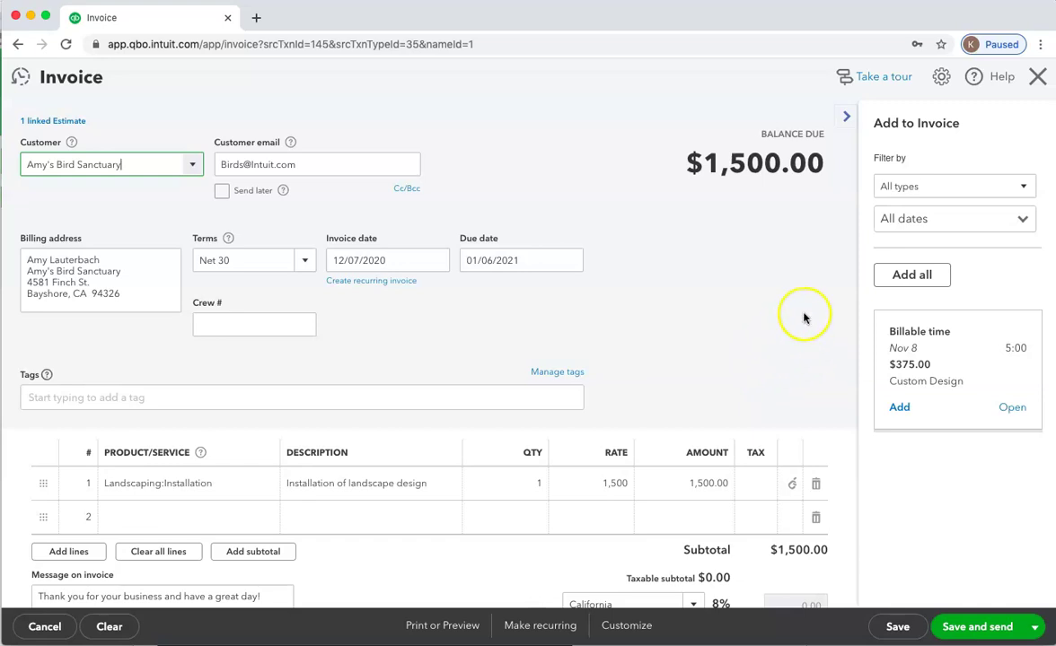
pyautogui.click(846, 117)
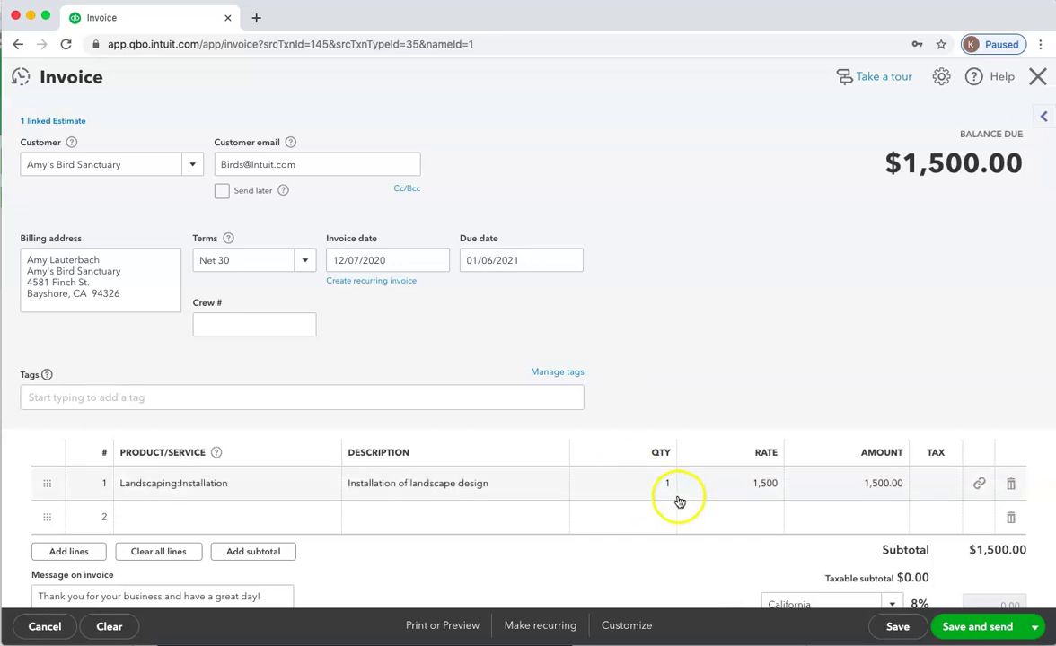
pyautogui.scroll(-2, 692, 544)
pyautogui.scroll(-5, 693, 543)
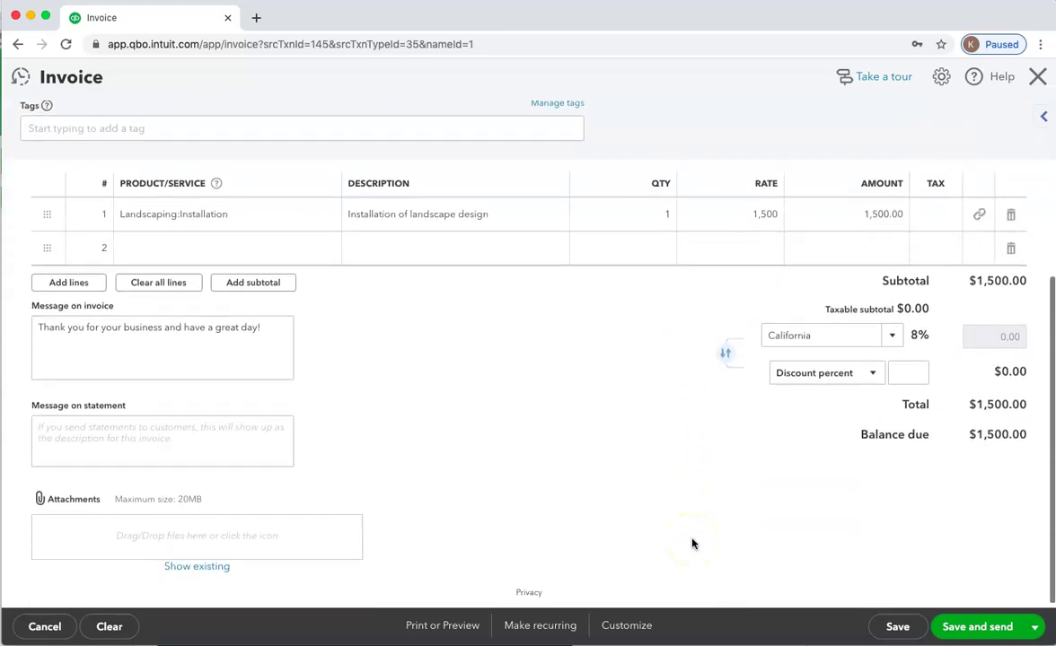
pyautogui.scroll(-1, 692, 543)
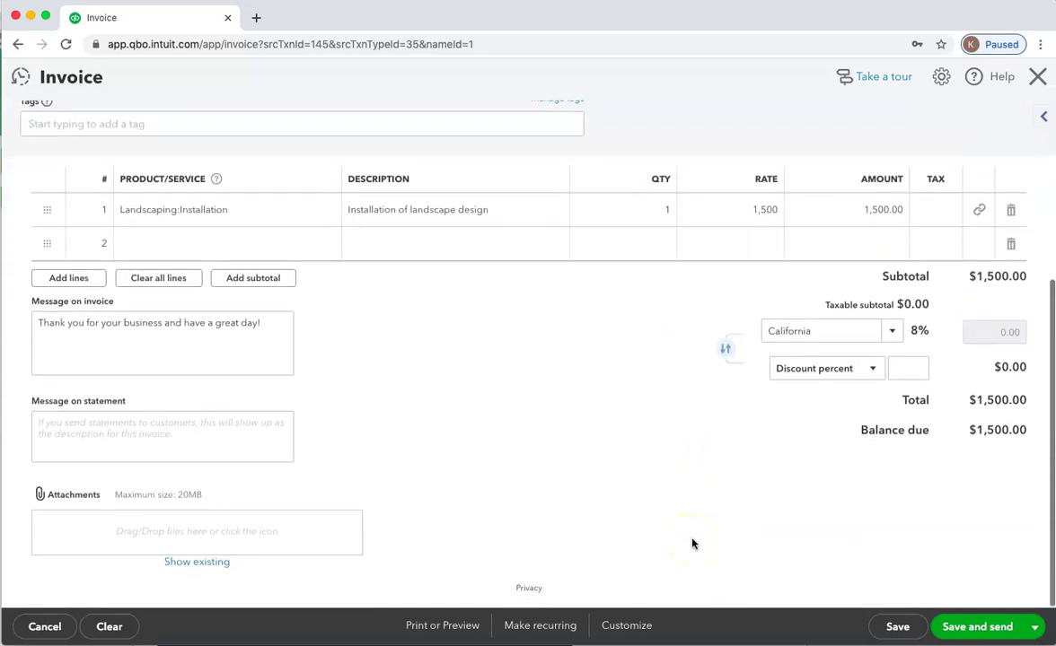
pyautogui.scroll(3, 692, 543)
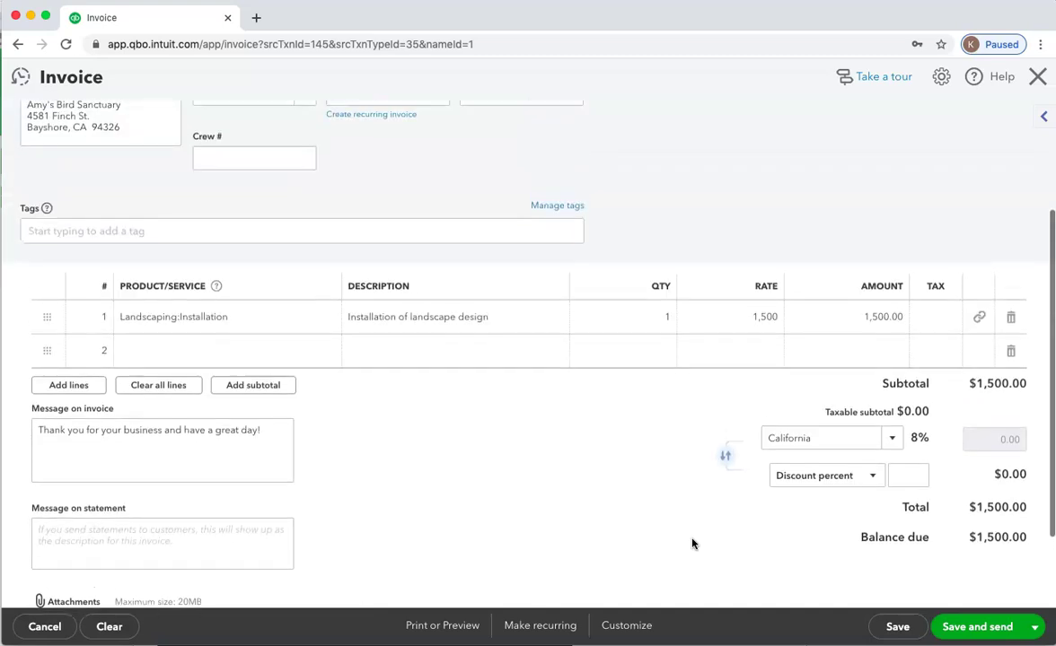
pyautogui.scroll(1, 692, 543)
pyautogui.scroll(-1, 692, 543)
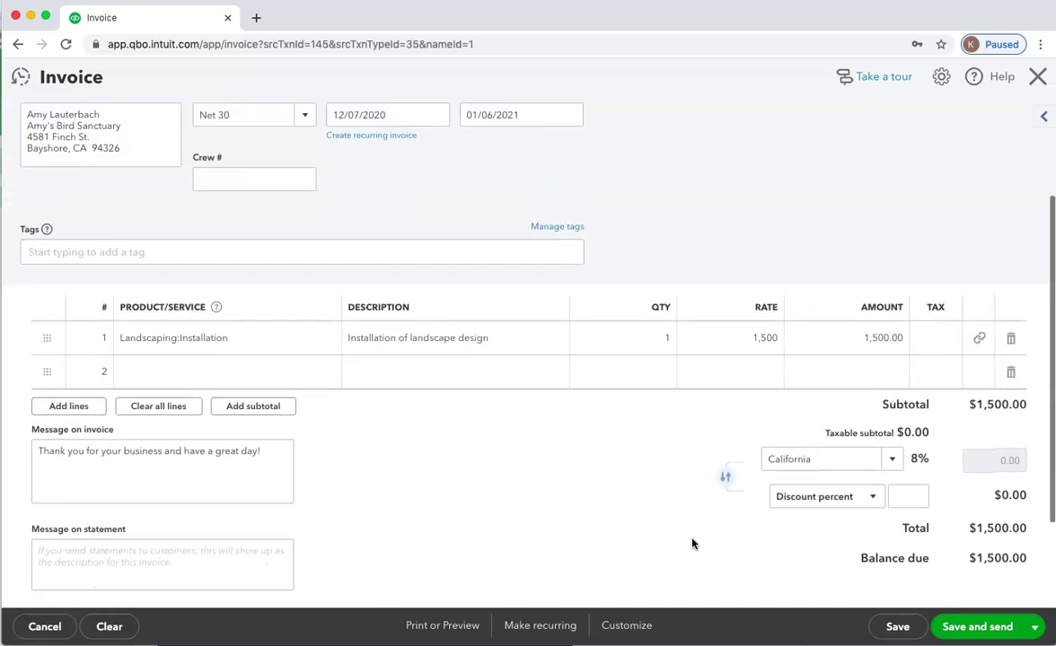
pyautogui.scroll(4, 692, 543)
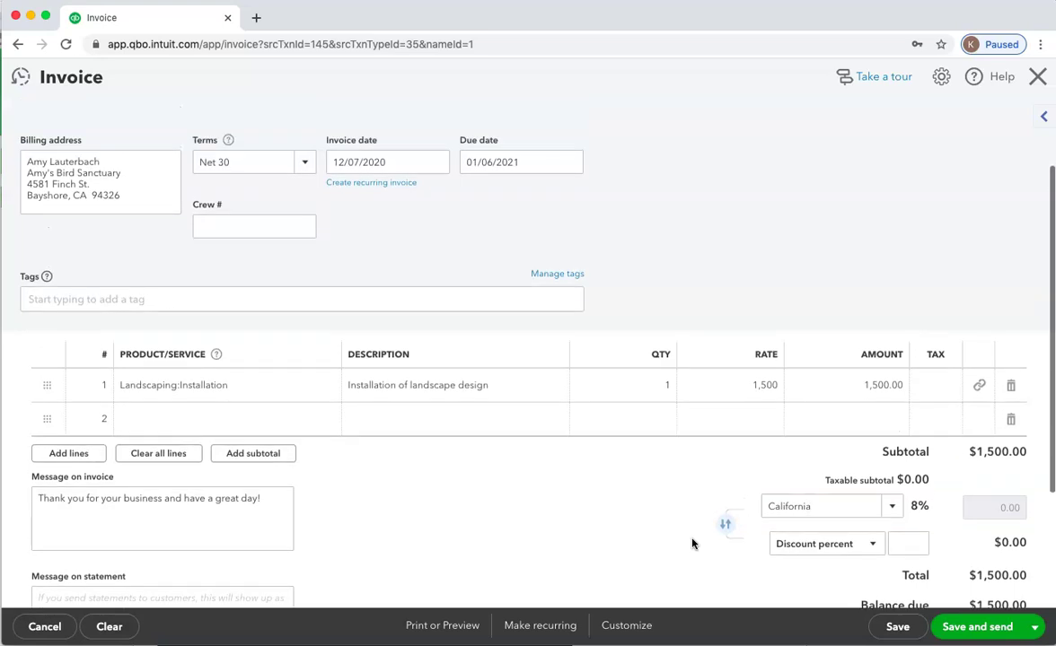
pyautogui.scroll(2, 692, 543)
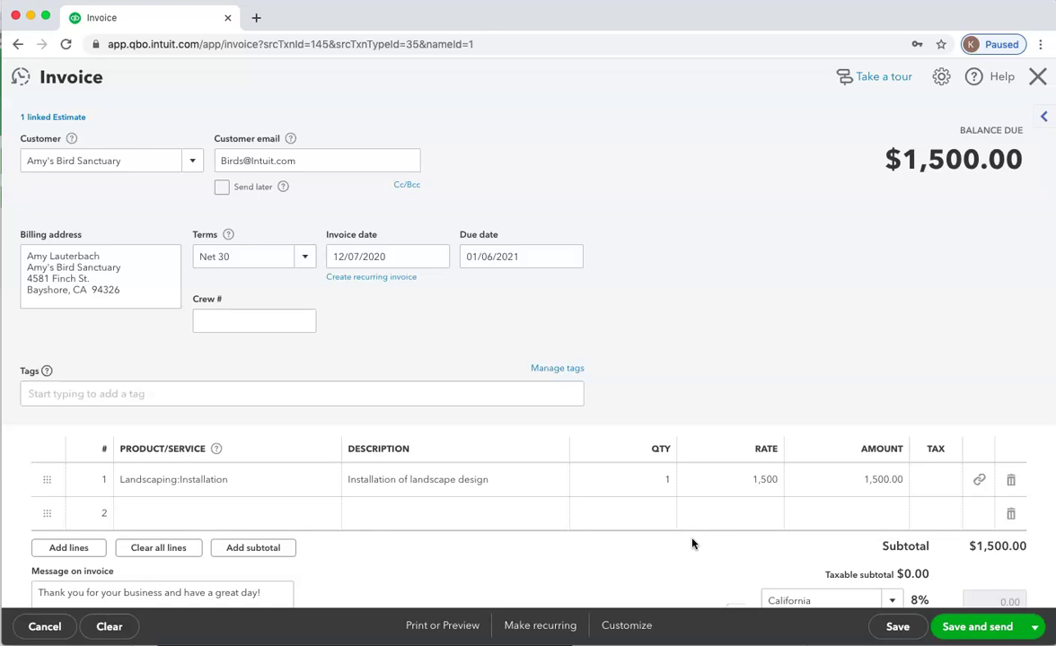
# Step: Discard the unsaved invoice and close the estimate to return to the customer's transactions
pyautogui.click(45, 629)
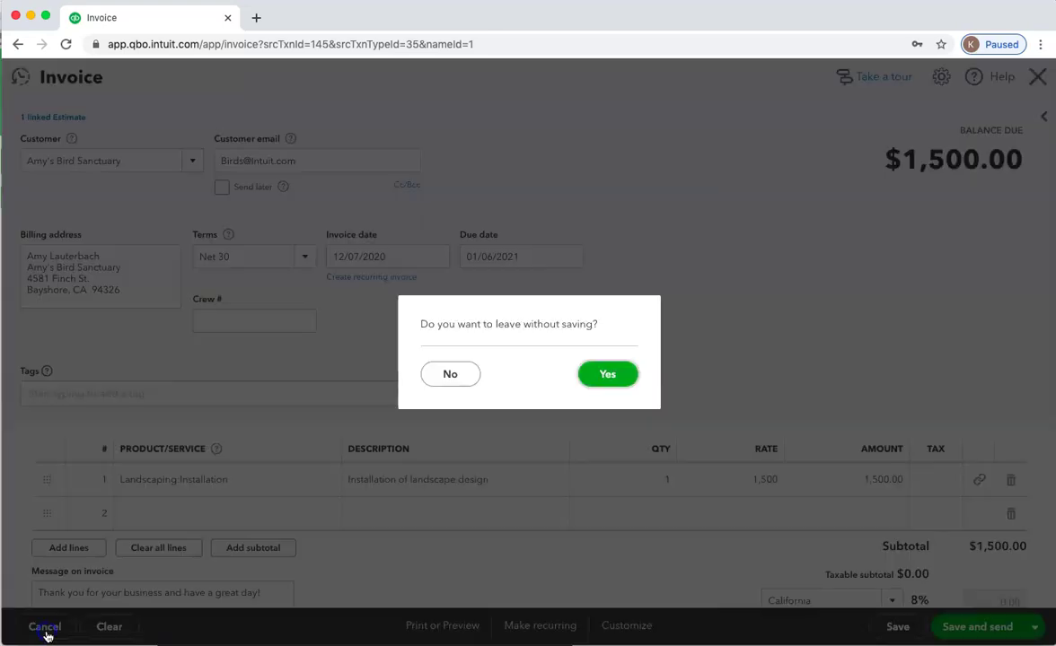
pyautogui.click(614, 380)
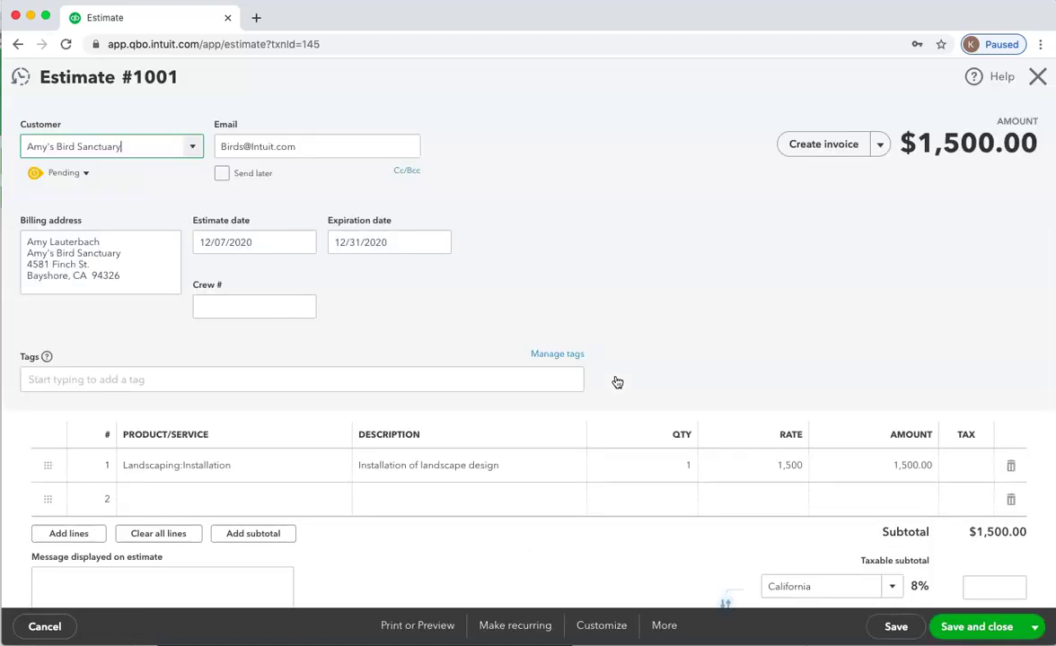
pyautogui.click(1038, 76)
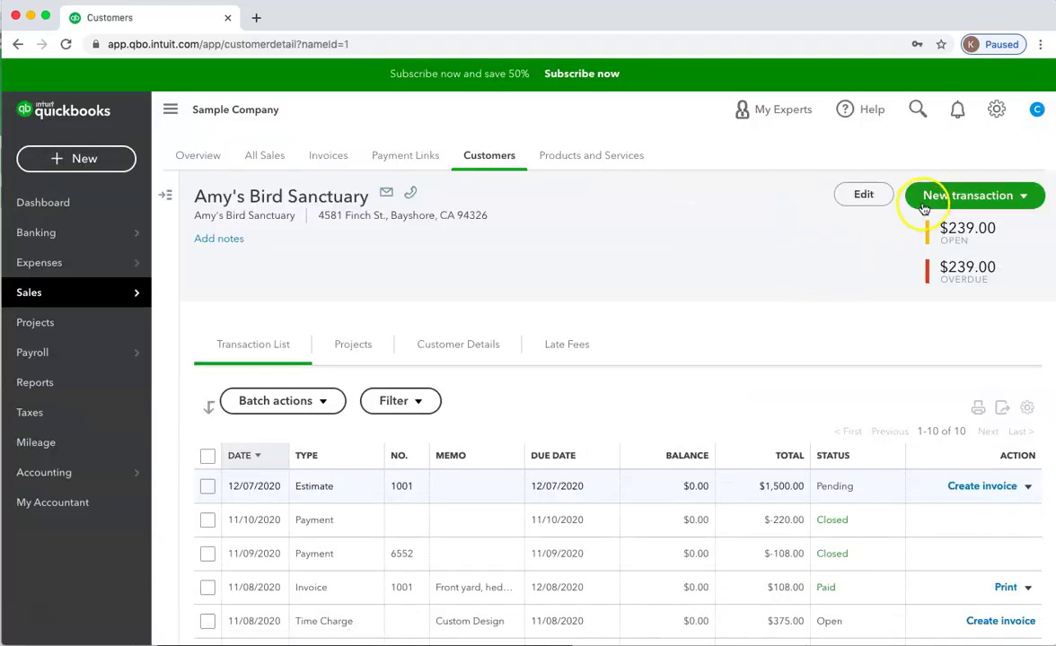
# Step: Turn on Progress Invoicing in the company's sales settings to allow multiple partial invoices from a single estimate
pyautogui.click(996, 111)
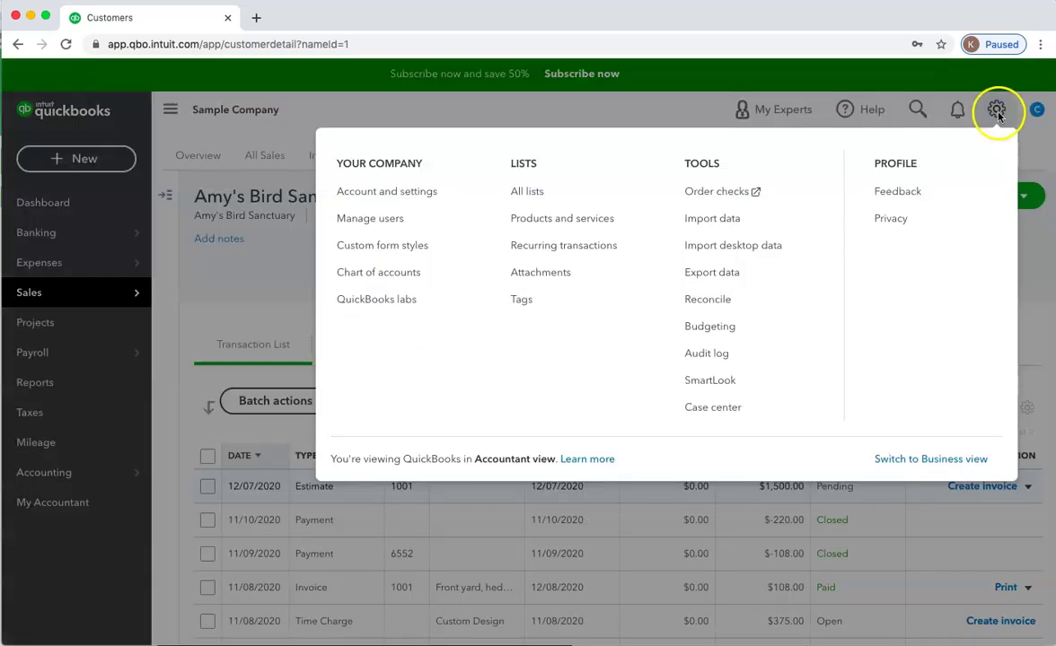
pyautogui.click(389, 197)
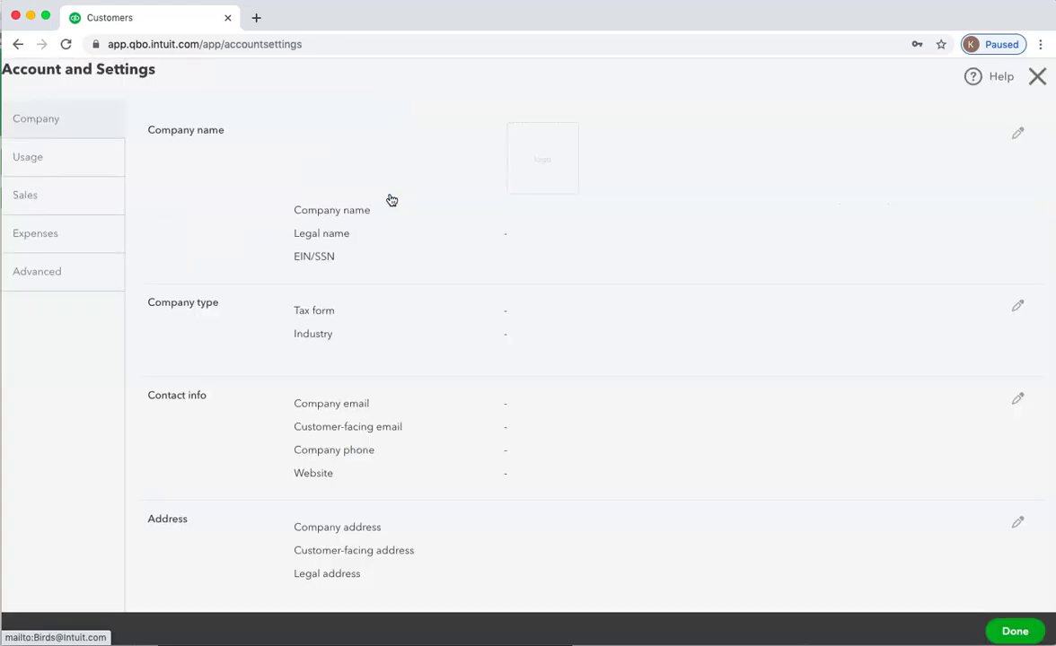
pyautogui.click(32, 206)
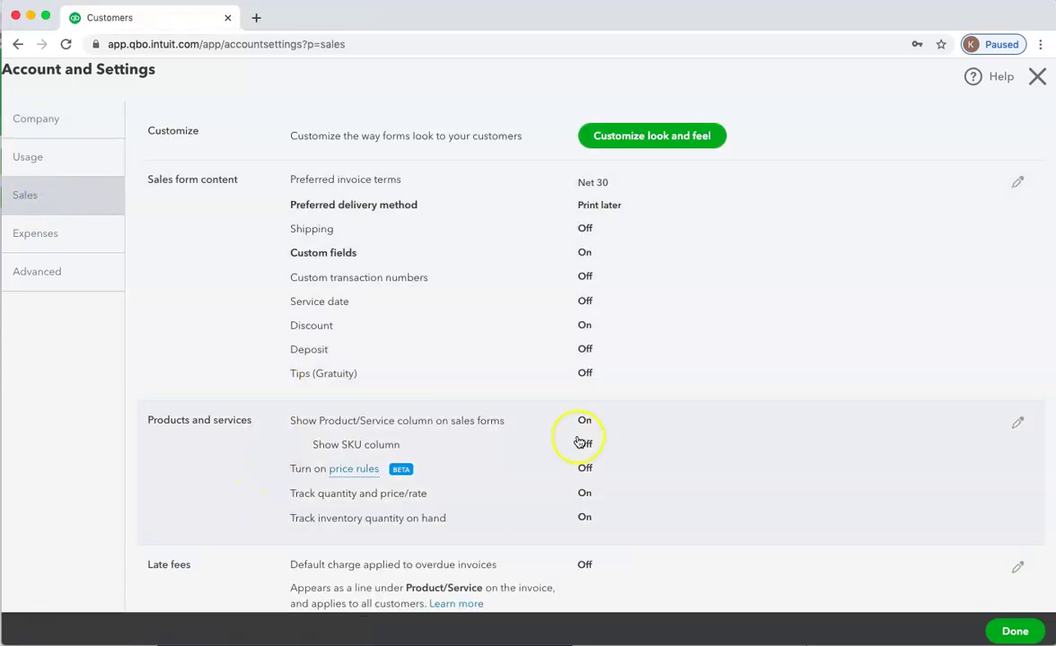
pyautogui.scroll(-5, 990, 508)
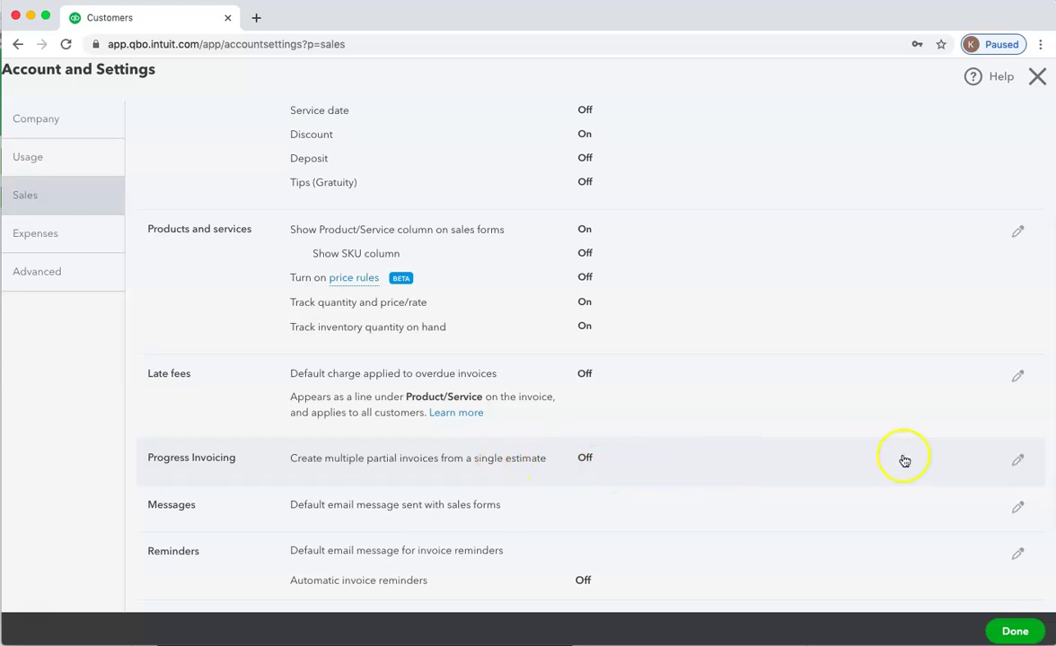
pyautogui.click(1018, 462)
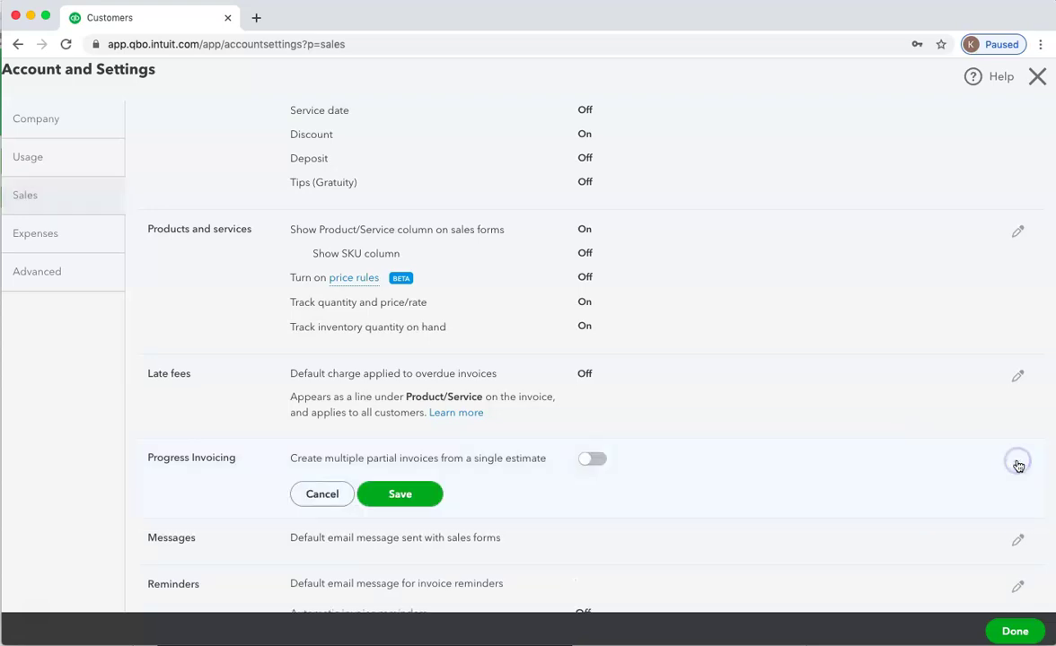
pyautogui.click(592, 459)
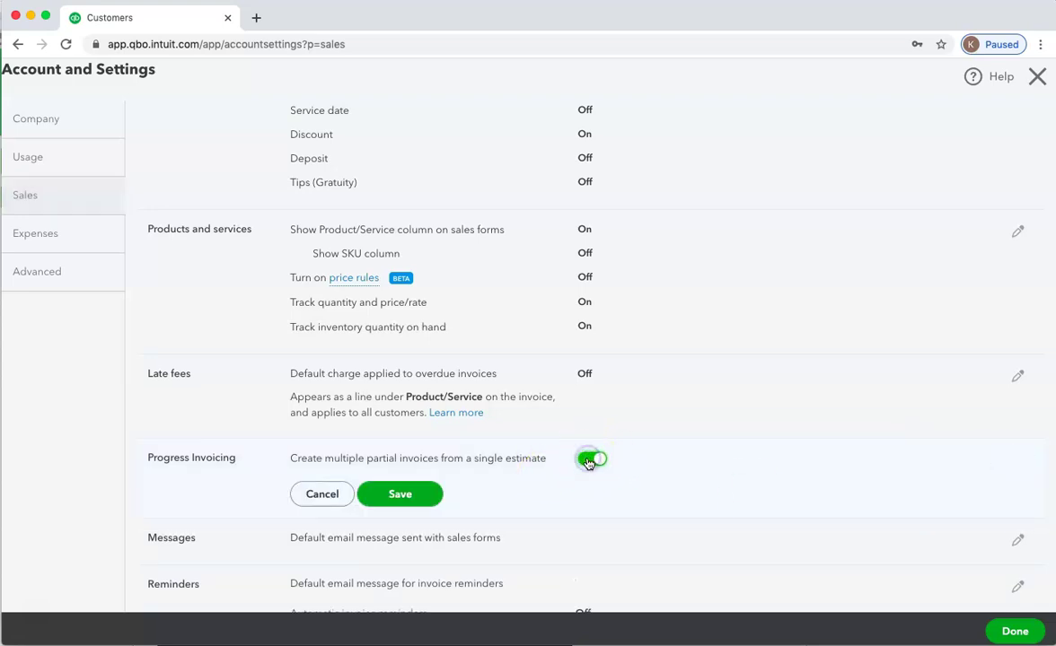
pyautogui.click(386, 495)
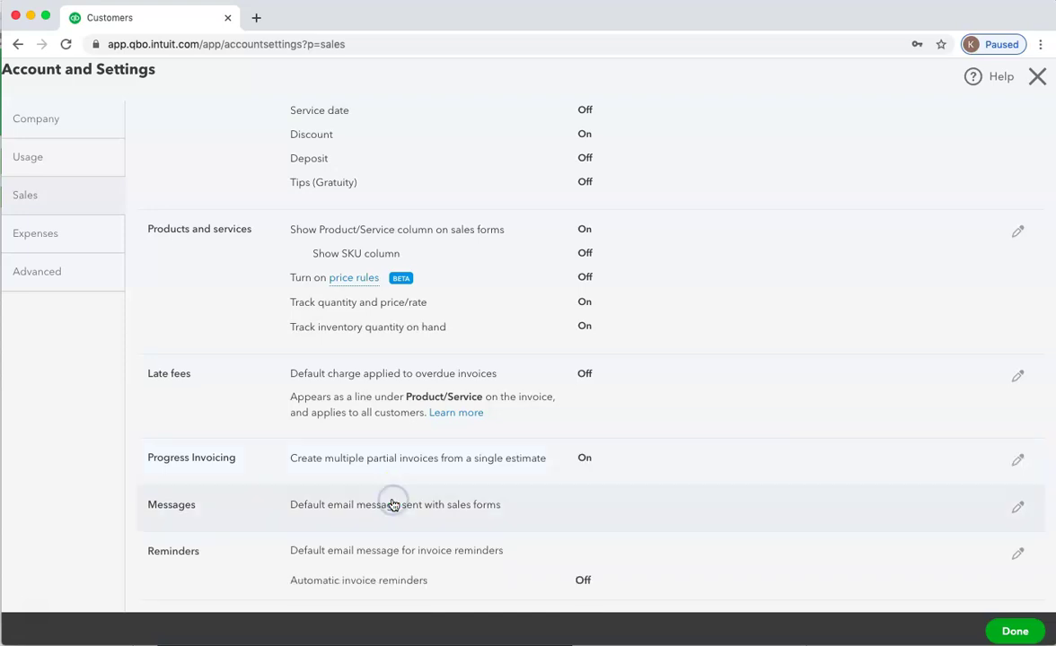
pyautogui.click(1015, 631)
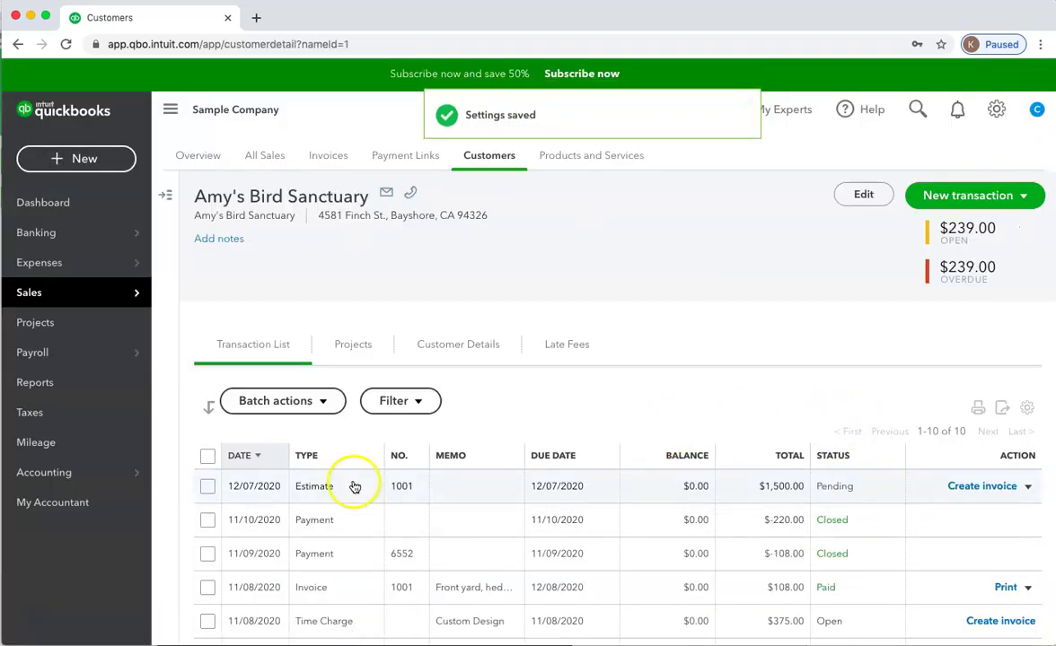
# Step: Open the customer's pending 12/07/2020 estimate and start creating an invoice from it
pyautogui.click(310, 489)
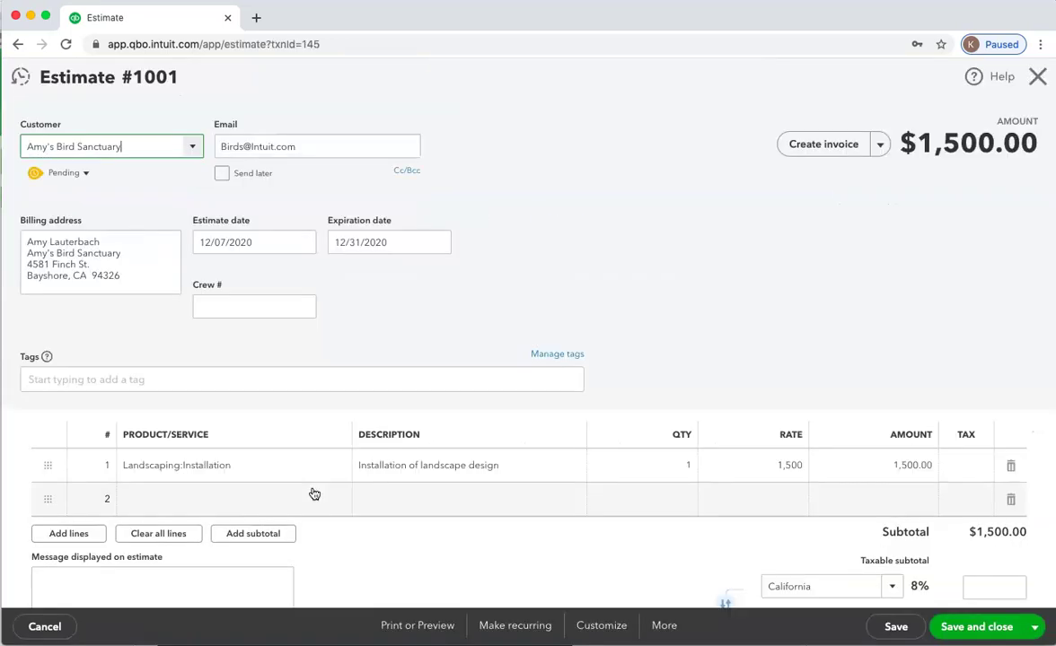
pyautogui.click(880, 145)
pyautogui.click(833, 149)
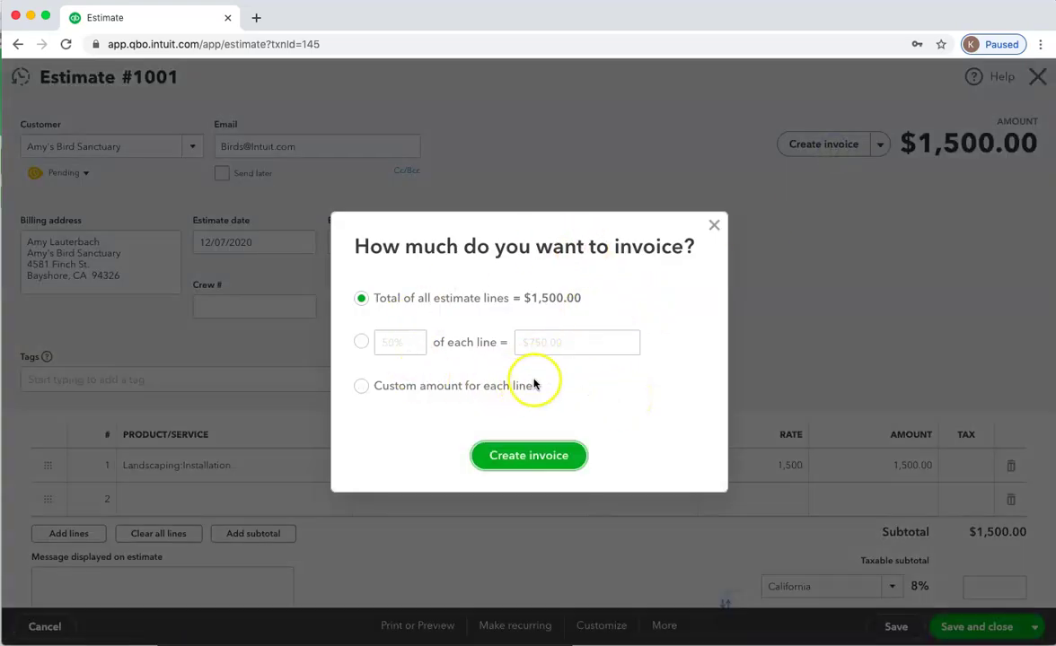
# Step: Compare the percentage and custom invoicing options, and create the invoice with a custom amount for each line
pyautogui.click(360, 344)
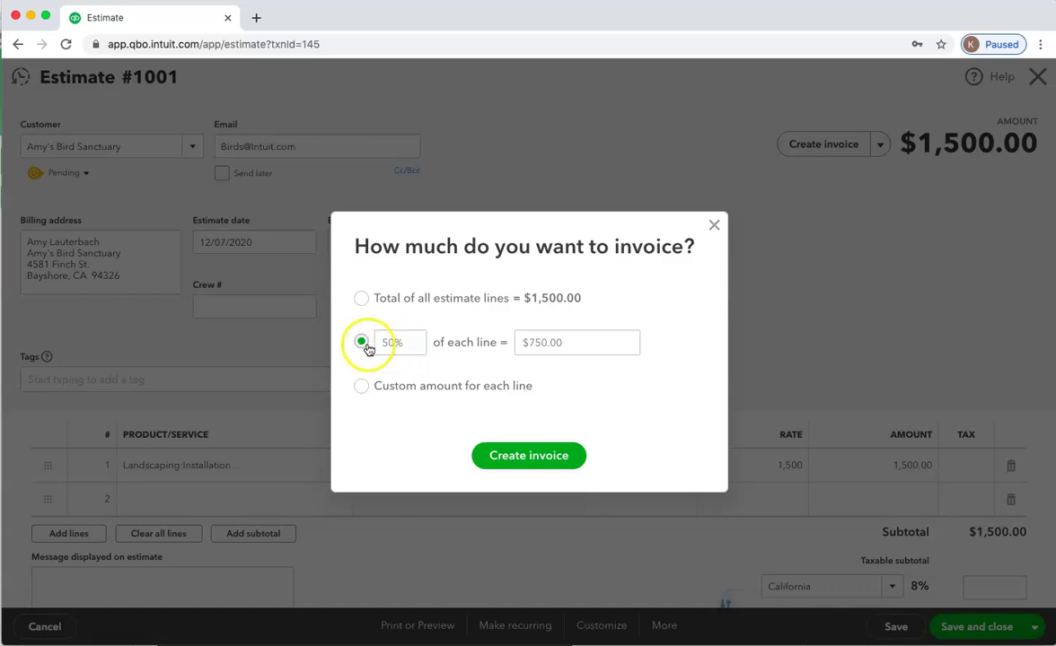
pyautogui.click(362, 387)
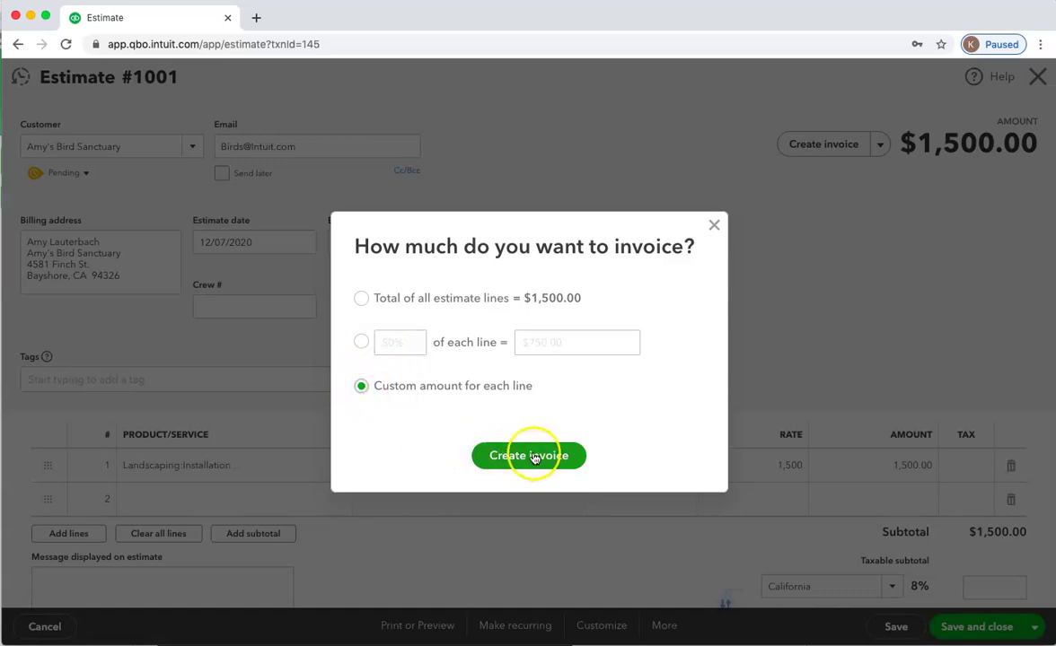
pyautogui.click(363, 344)
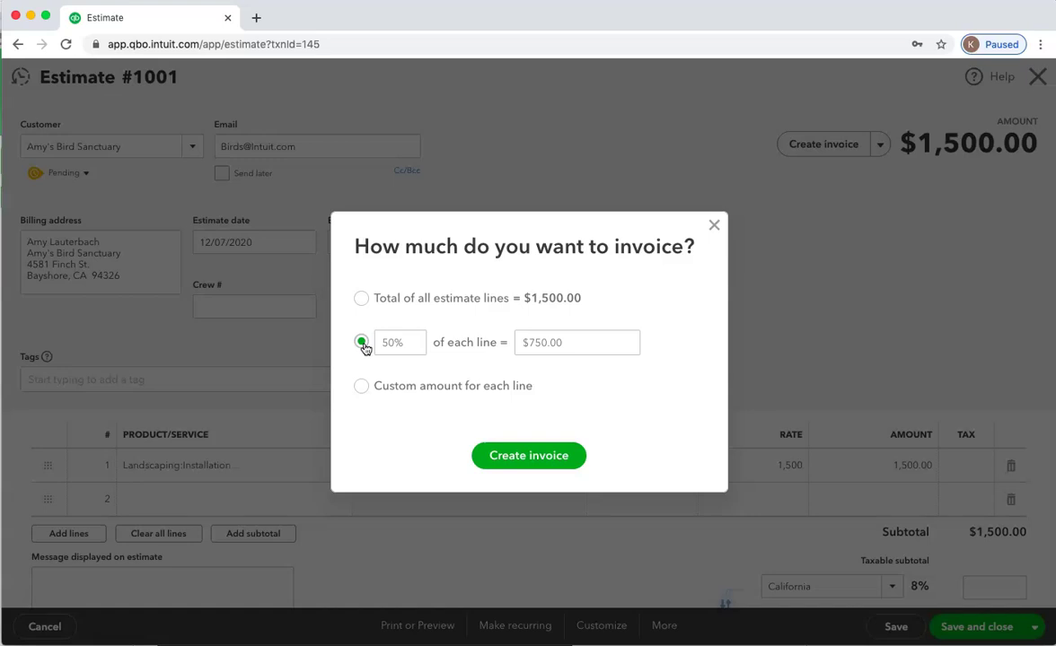
pyautogui.click(384, 347)
pyautogui.click(361, 343)
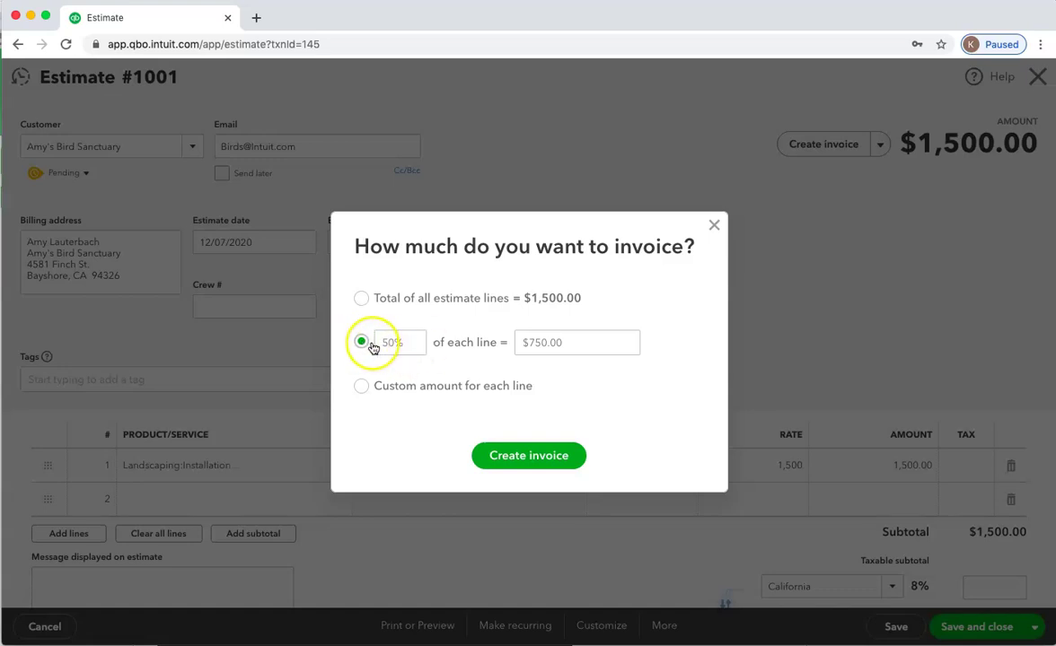
pyautogui.click(361, 387)
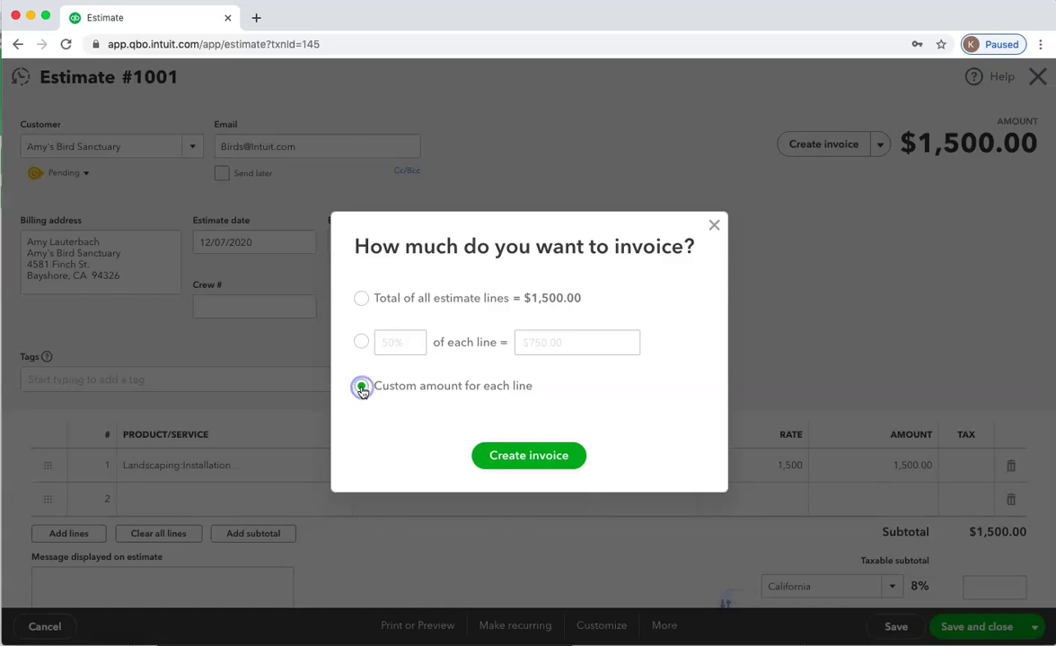
pyautogui.click(517, 463)
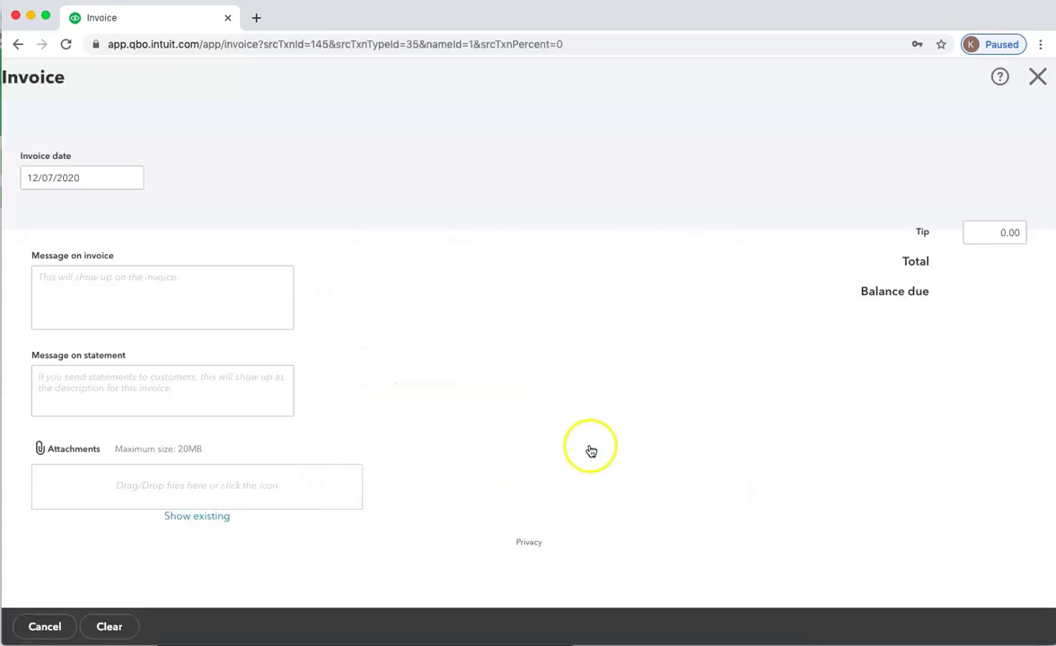
# Step: Set the amount due on the Landscaping:Installation line to 250.00, and save and close the invoice
pyautogui.scroll(-4, 600, 436)
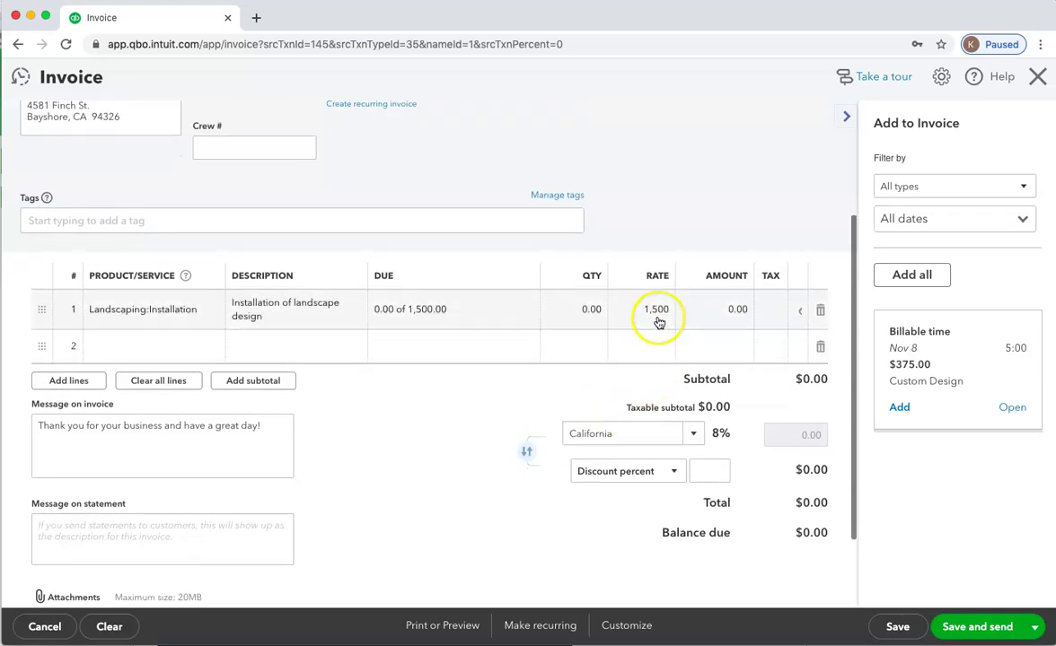
pyautogui.click(656, 313)
pyautogui.moveTo(639, 309); pyautogui.dragTo(691, 310)
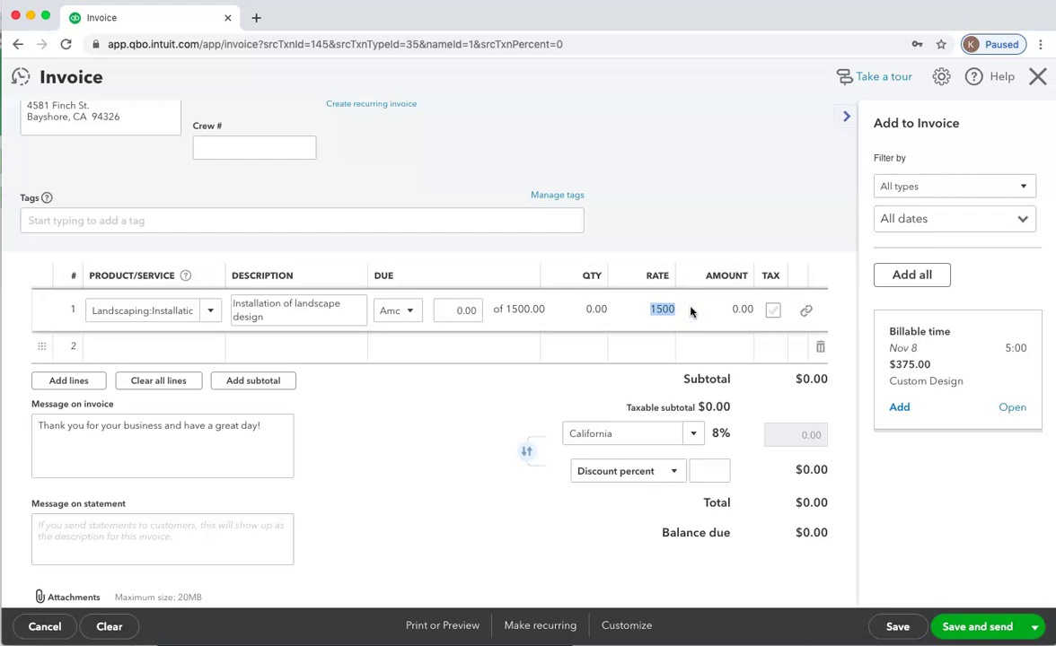
pyautogui.click(725, 310)
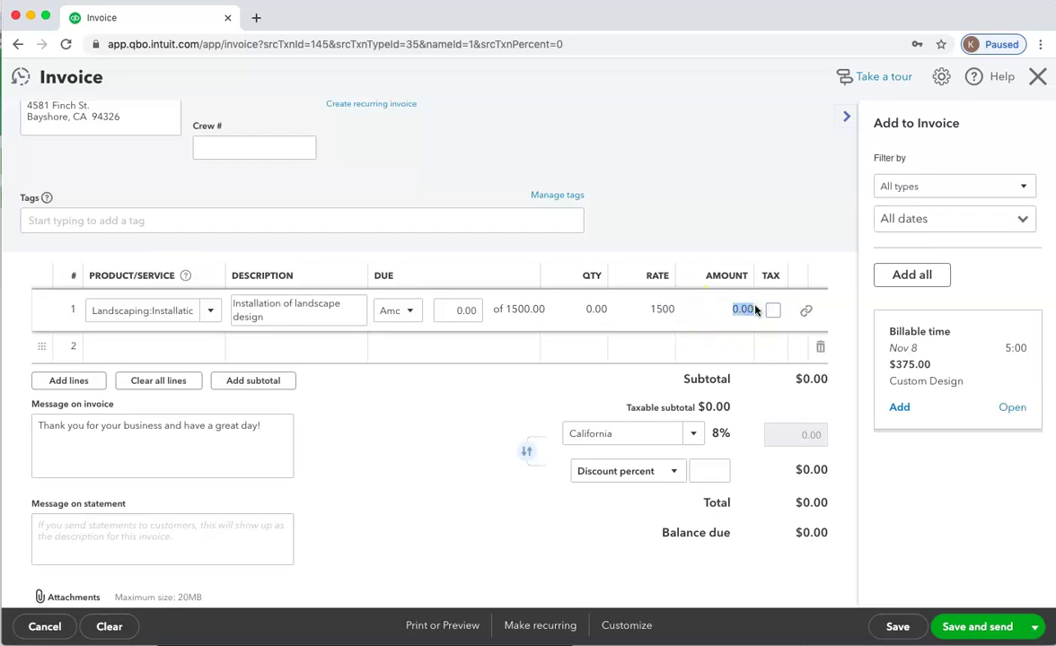
pyautogui.scroll(1, 471, 306)
pyautogui.click(456, 346)
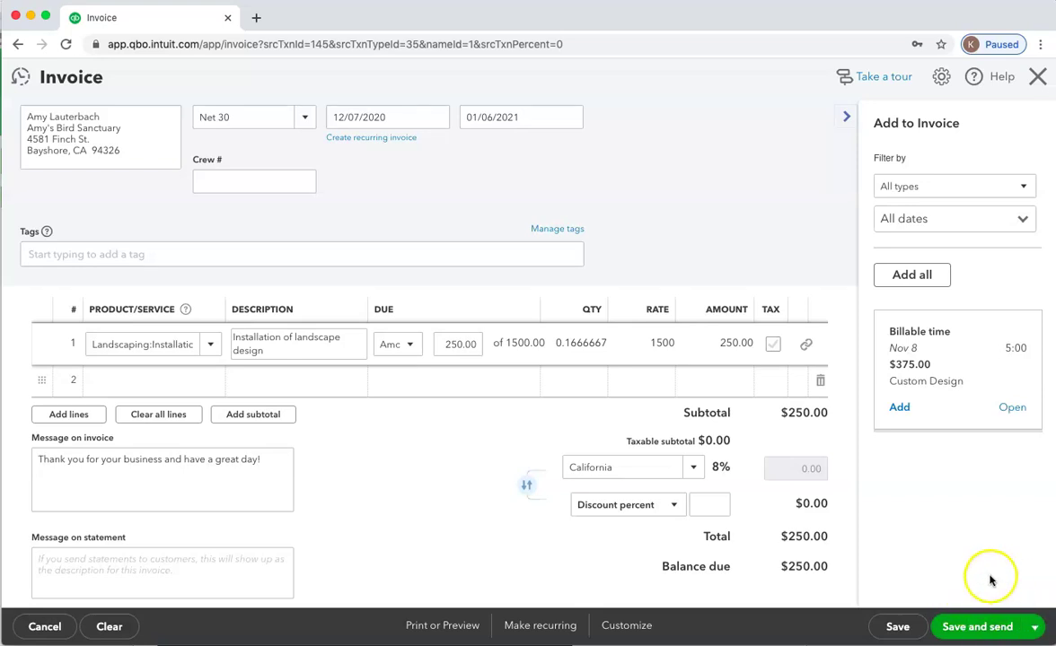
pyautogui.click(1033, 632)
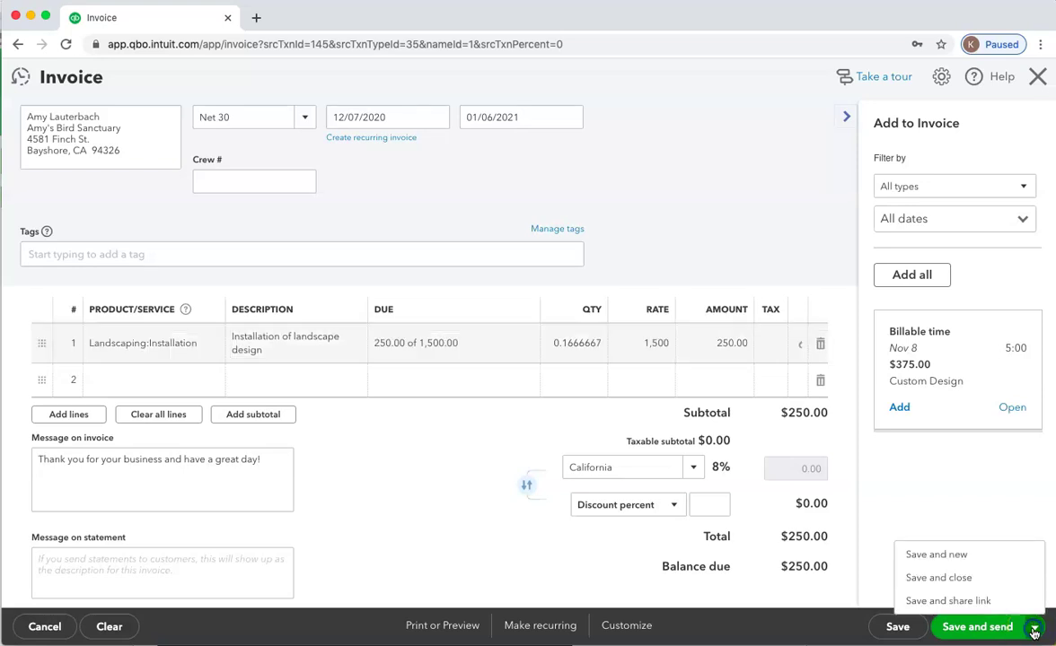
pyautogui.click(962, 578)
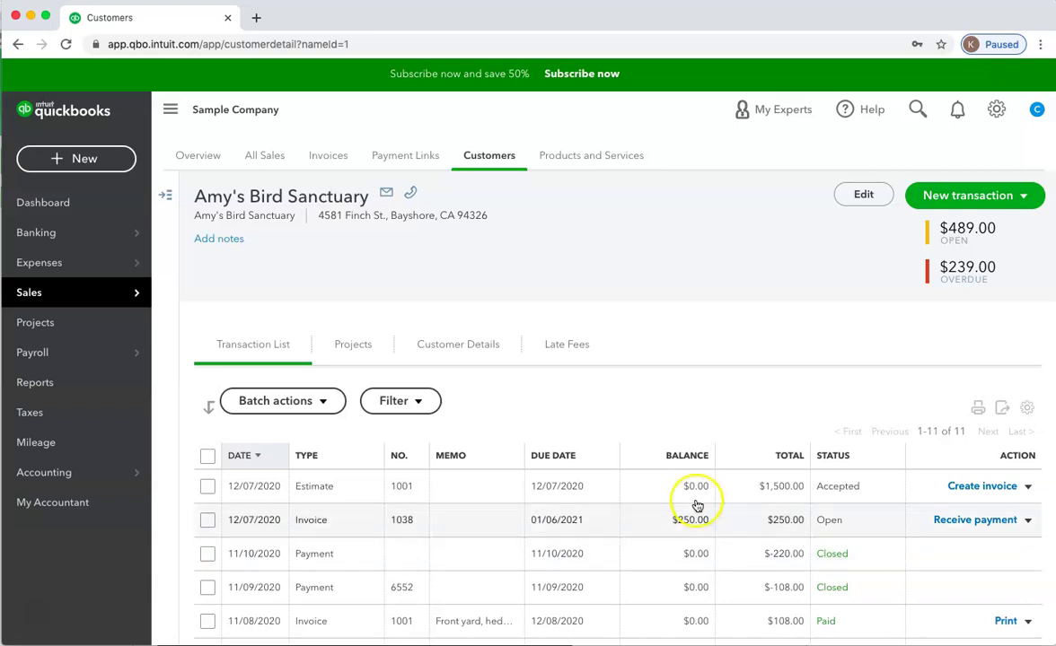
# Step: Reopen the 12/07/2020 estimate, check its invoiced and remaining amounts and the options for a further invoice, and save and close it
pyautogui.click(313, 492)
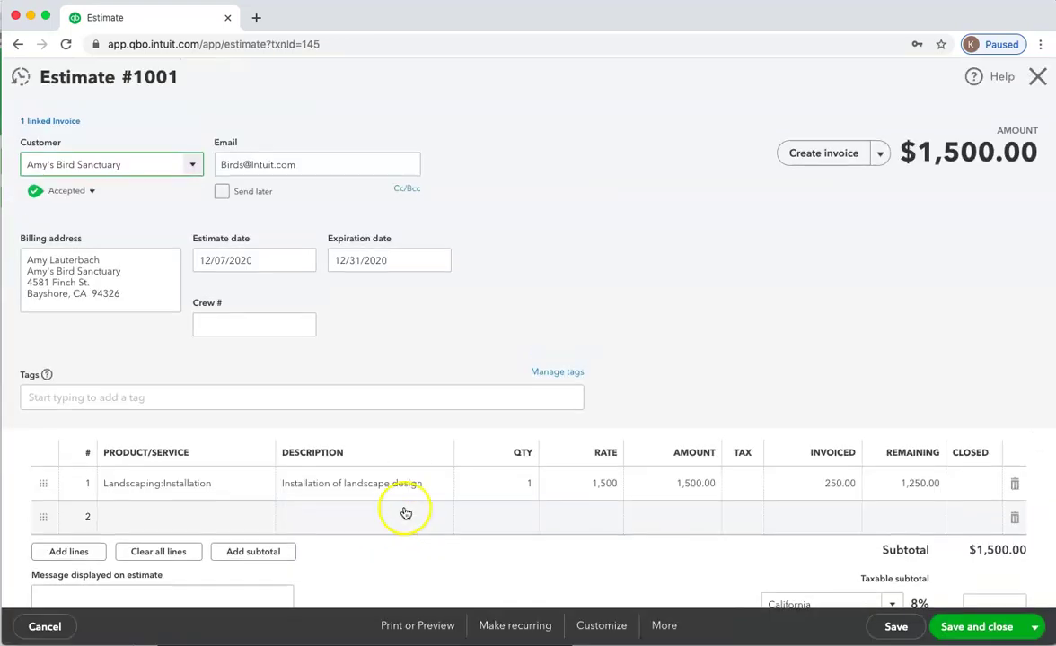
pyautogui.click(850, 155)
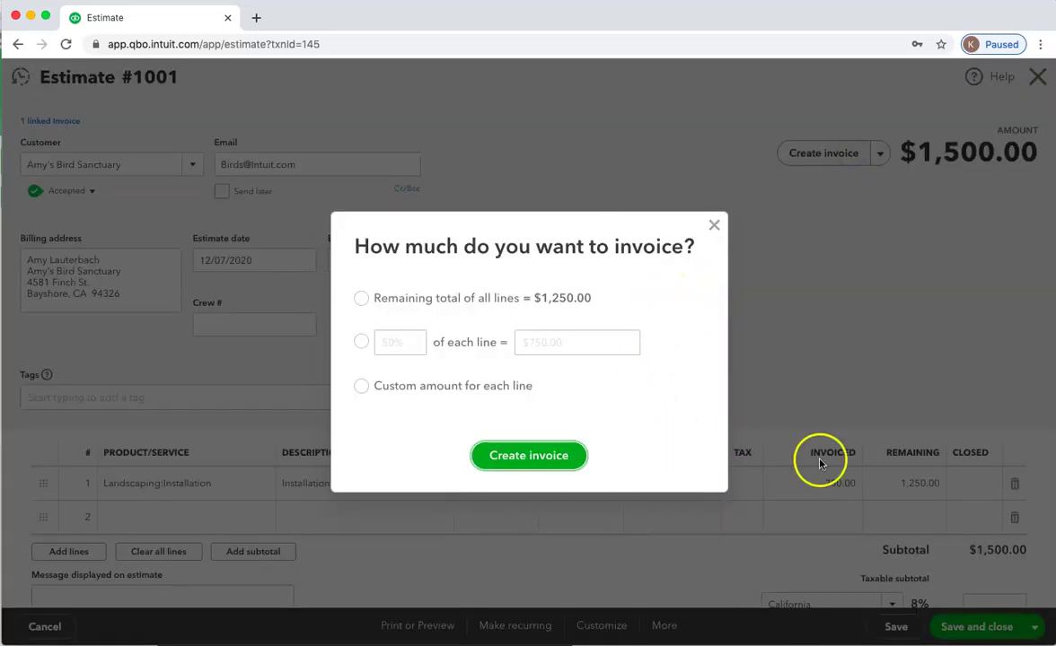
pyautogui.click(712, 227)
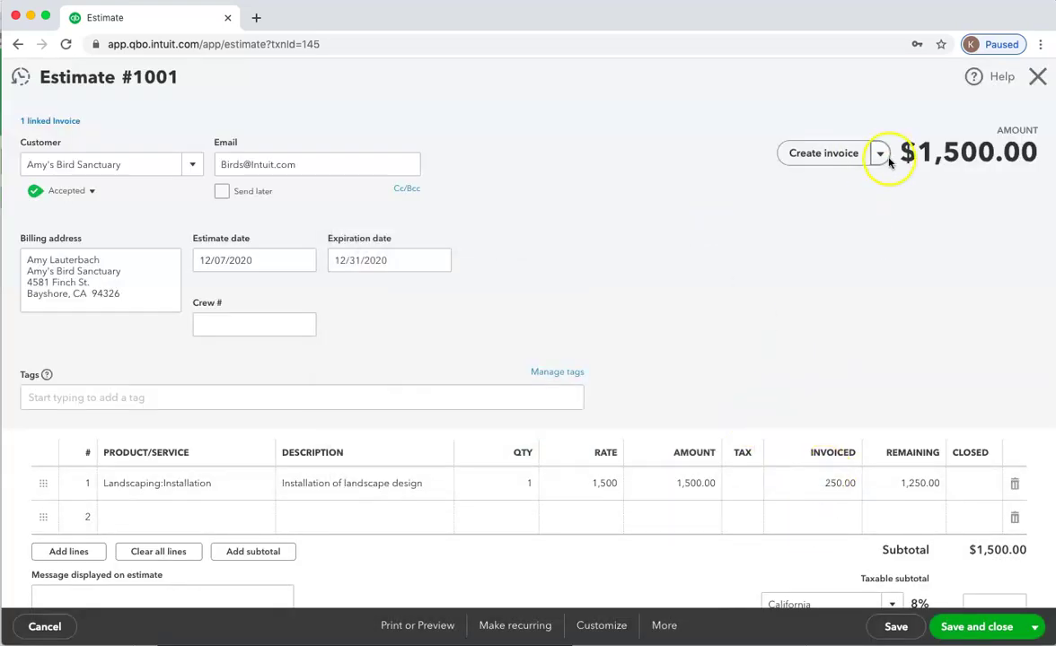
pyautogui.click(859, 157)
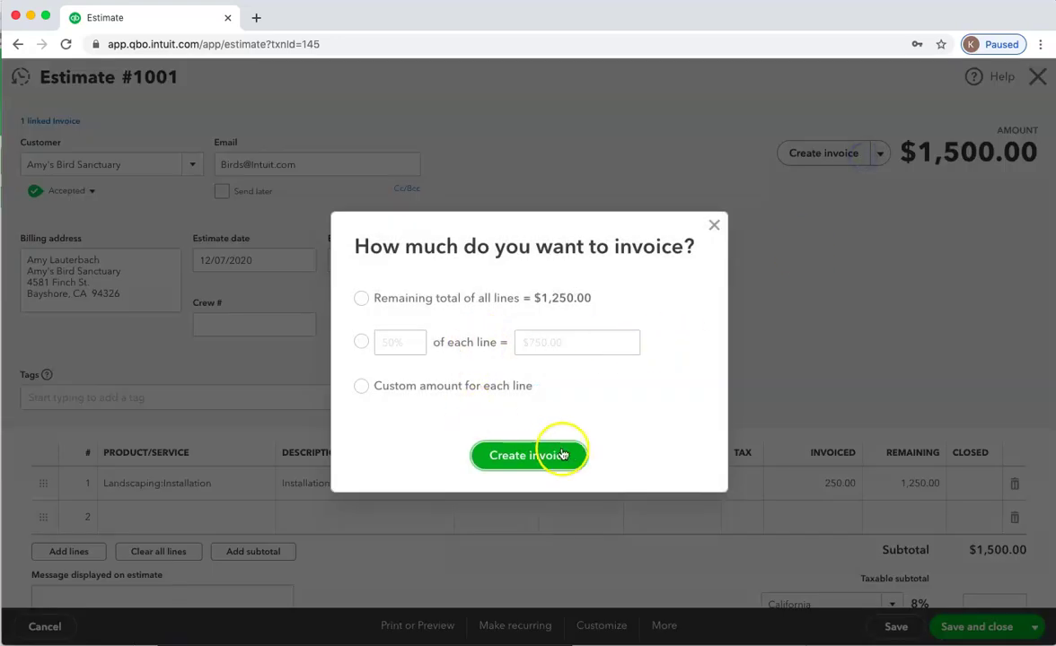
pyautogui.click(716, 226)
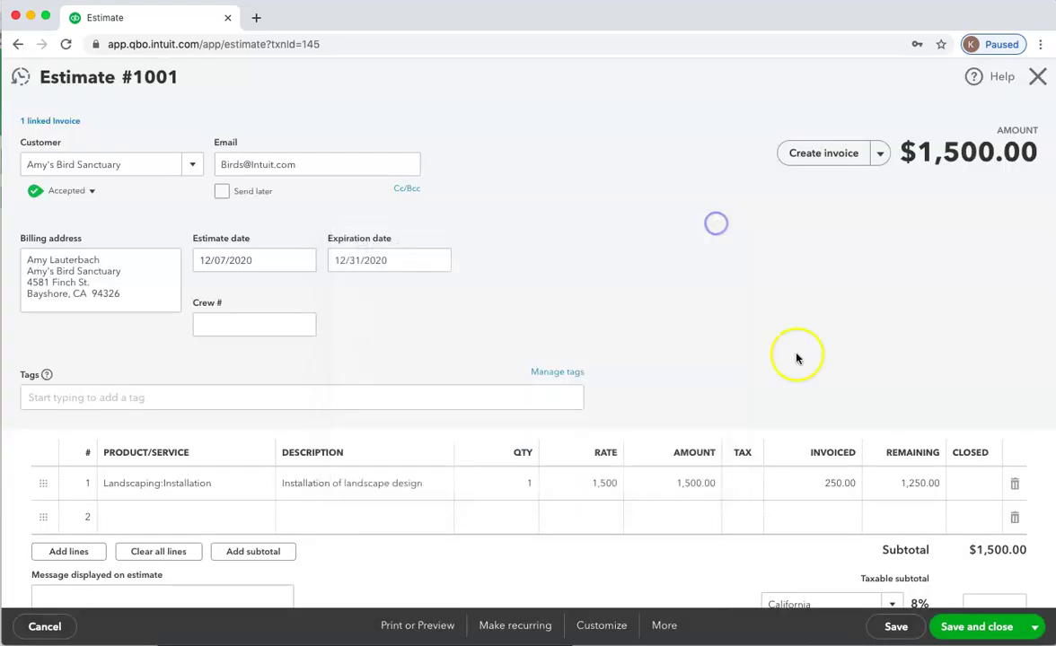
pyautogui.click(977, 629)
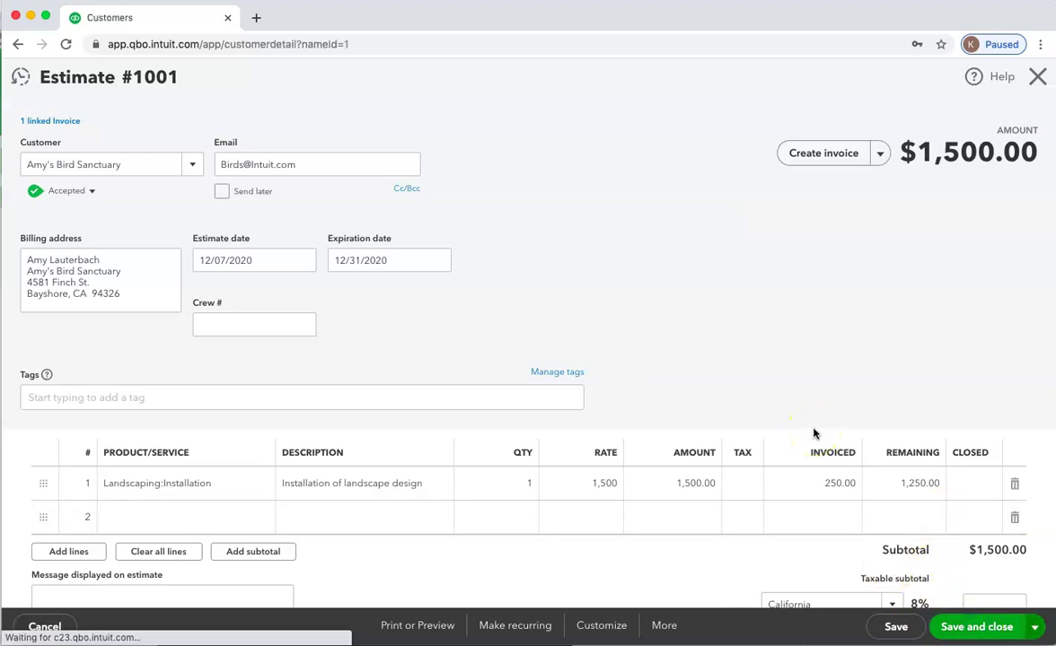